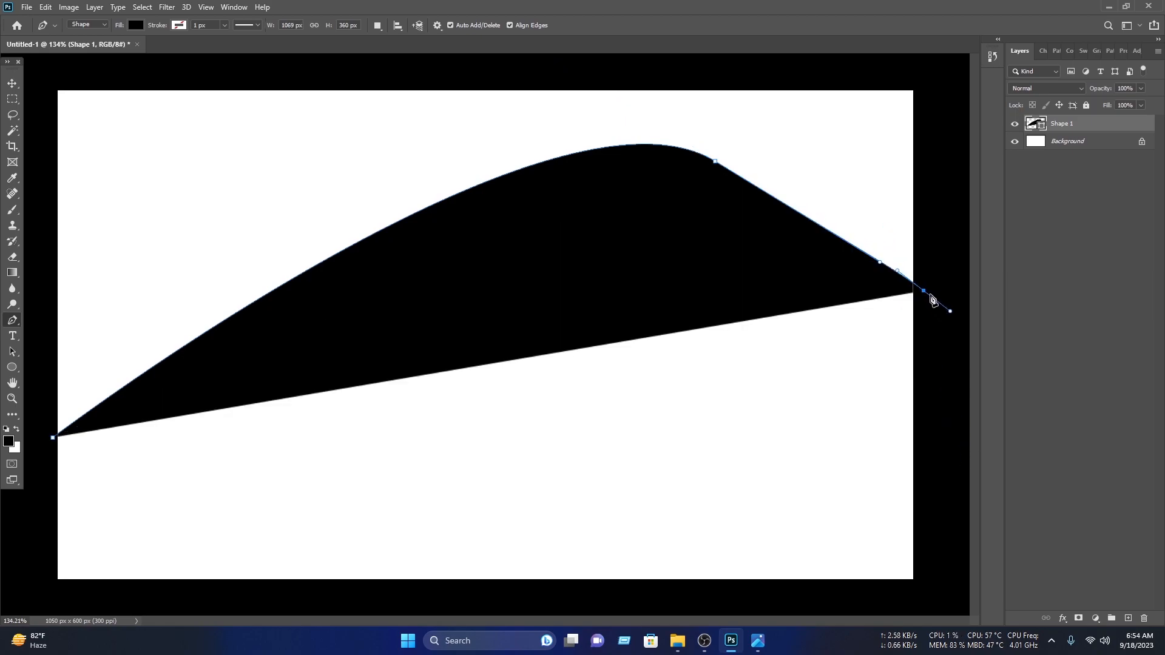
Step: Complete the black curved shape with the Pen tool around the canvas's upper corners, and move it slightly down
{"action": "left_click", "coordinate": [923, 292]}
{"action": "left_click", "coordinate": [932, 56]}
{"action": "left_click", "coordinate": [32, 71]}
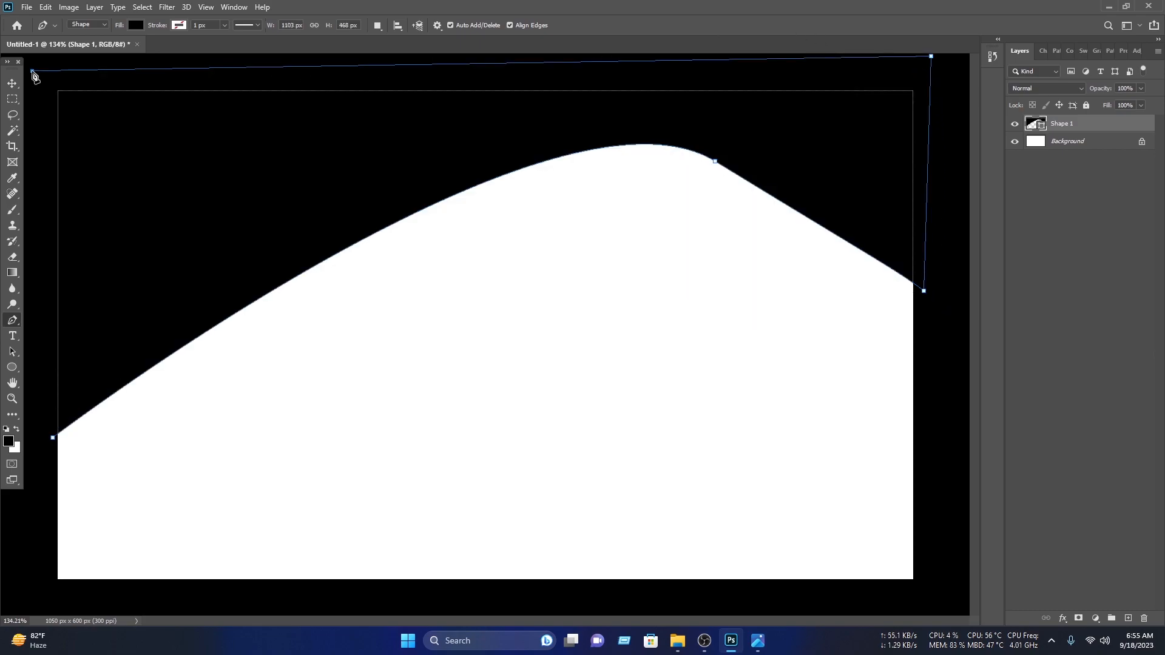
{"action": "left_click", "coordinate": [29, 437]}
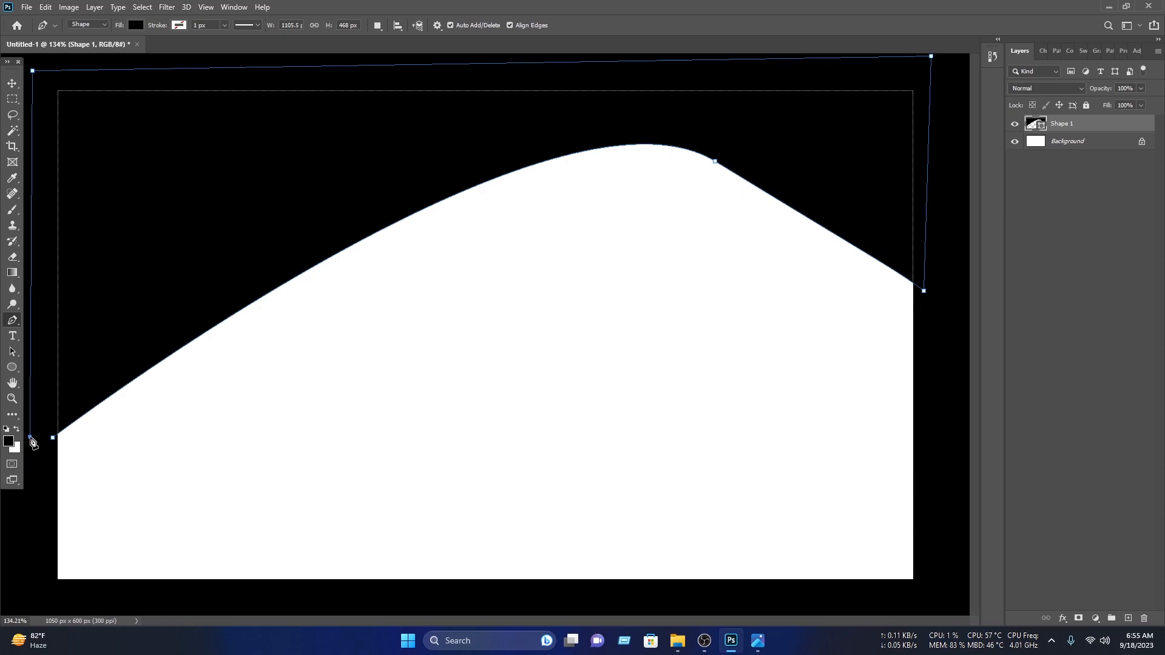
{"action": "left_click", "coordinate": [10, 89]}
{"action": "left_click_drag", "start_coordinate": [649, 102], "coordinate": [650, 126]}
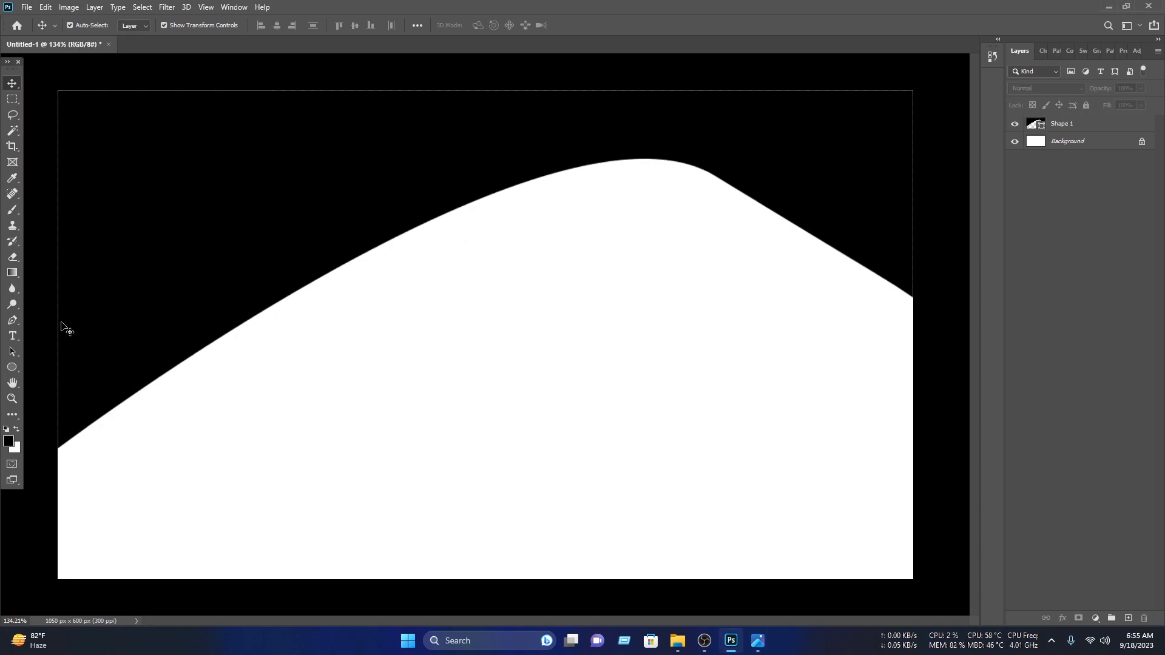
Step: Draw a second black shape with the Pen tool, a crescent about 867 by 435 px along the curve's rising slope
{"action": "left_click", "coordinate": [12, 320]}
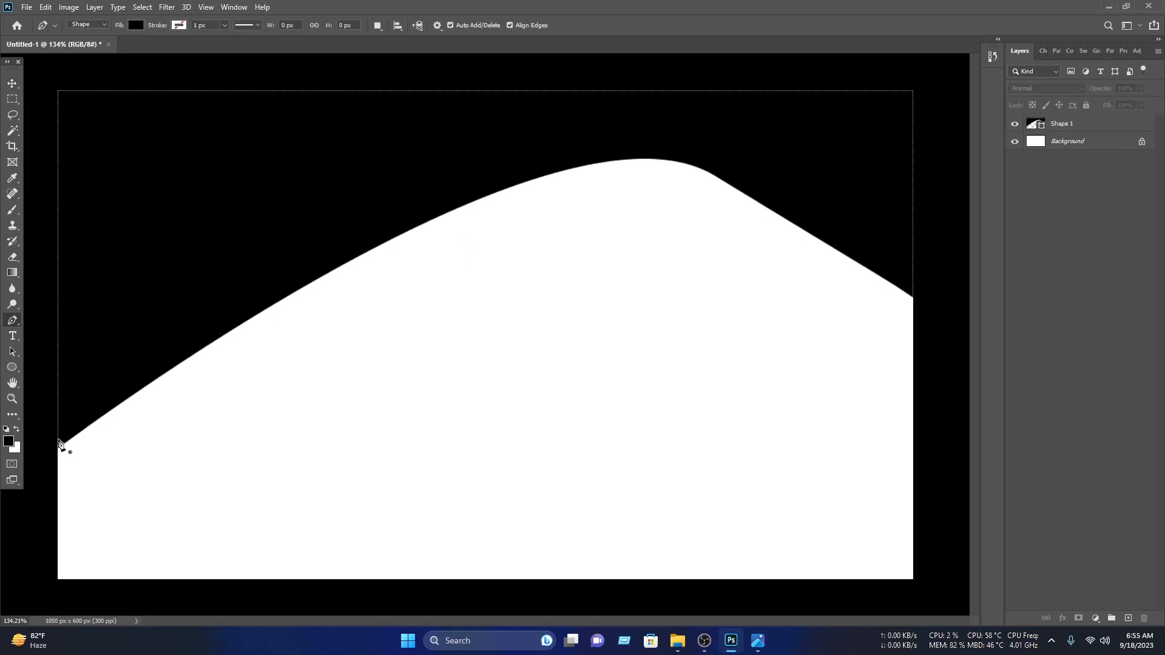
{"action": "left_click", "coordinate": [56, 438]}
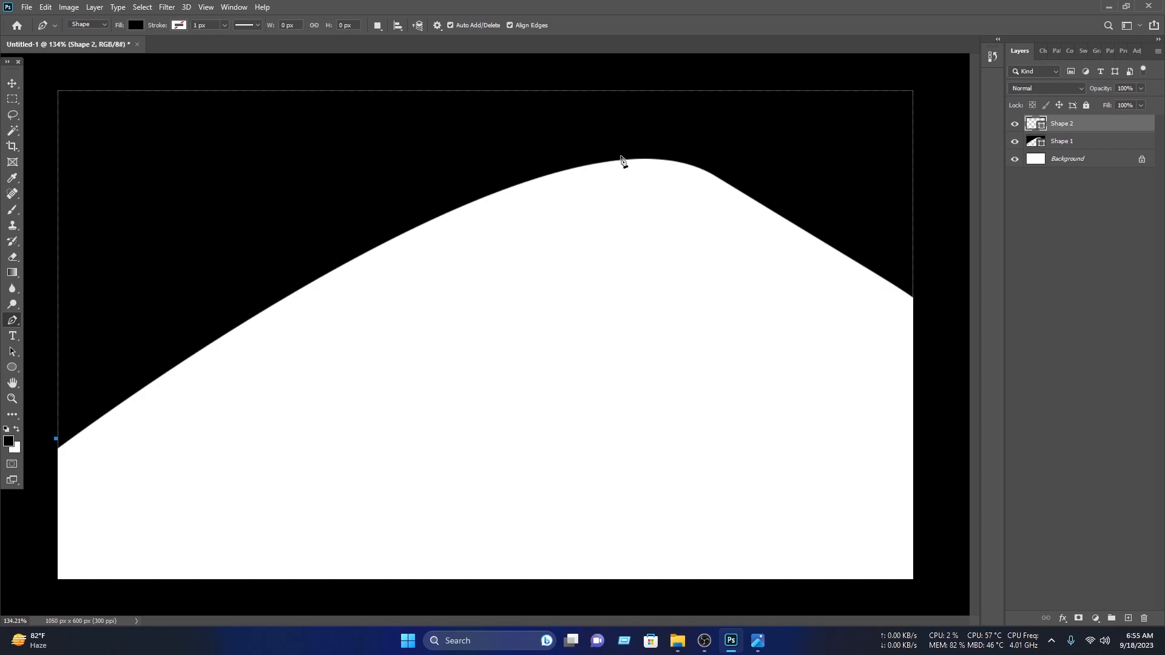
{"action": "left_click_drag", "start_coordinate": [682, 152], "coordinate": [929, 180]}
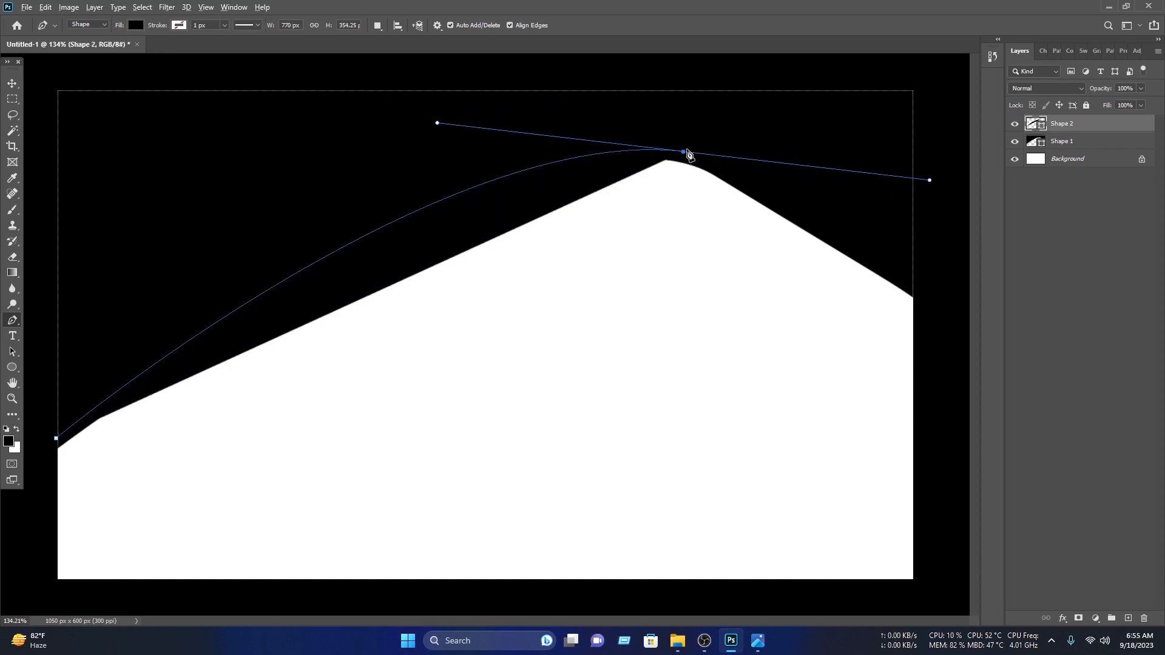
{"action": "left_click", "coordinate": [682, 152]}
{"action": "left_click_drag", "start_coordinate": [55, 398], "coordinate": [189, 473]}
{"action": "scroll", "coordinate": [131, 385], "scroll_direction": "down", "scroll_amount": 4}
{"action": "scroll", "coordinate": [124, 387], "scroll_direction": "down", "scroll_amount": 4}
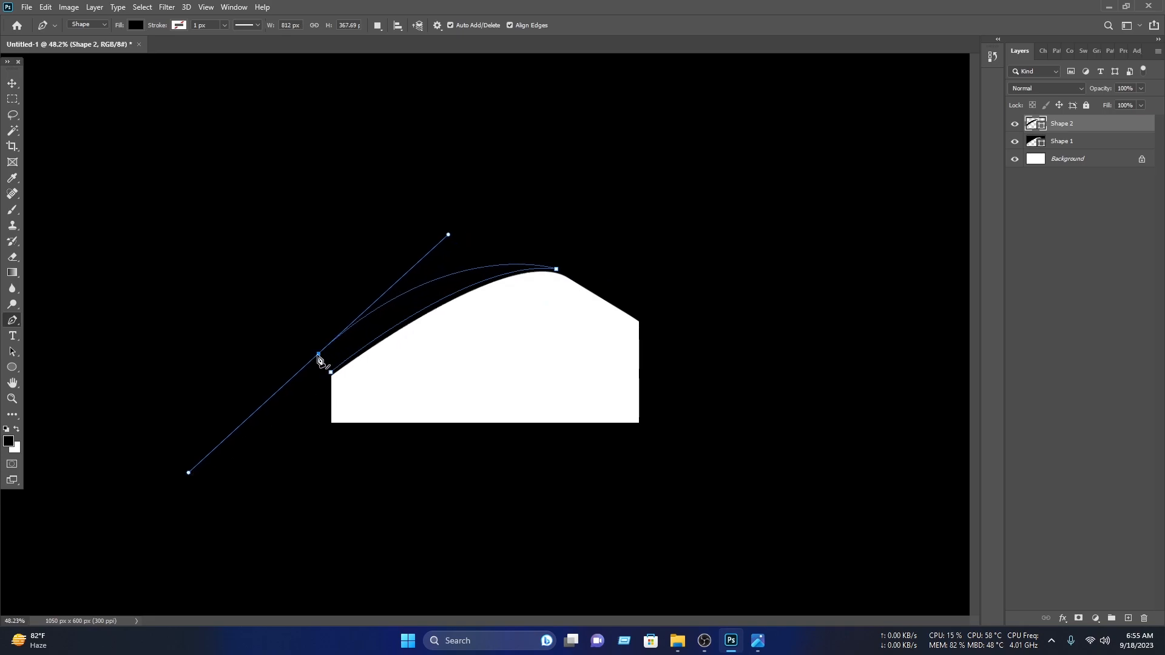
{"action": "left_click", "coordinate": [319, 355]}
{"action": "left_click", "coordinate": [303, 392]}
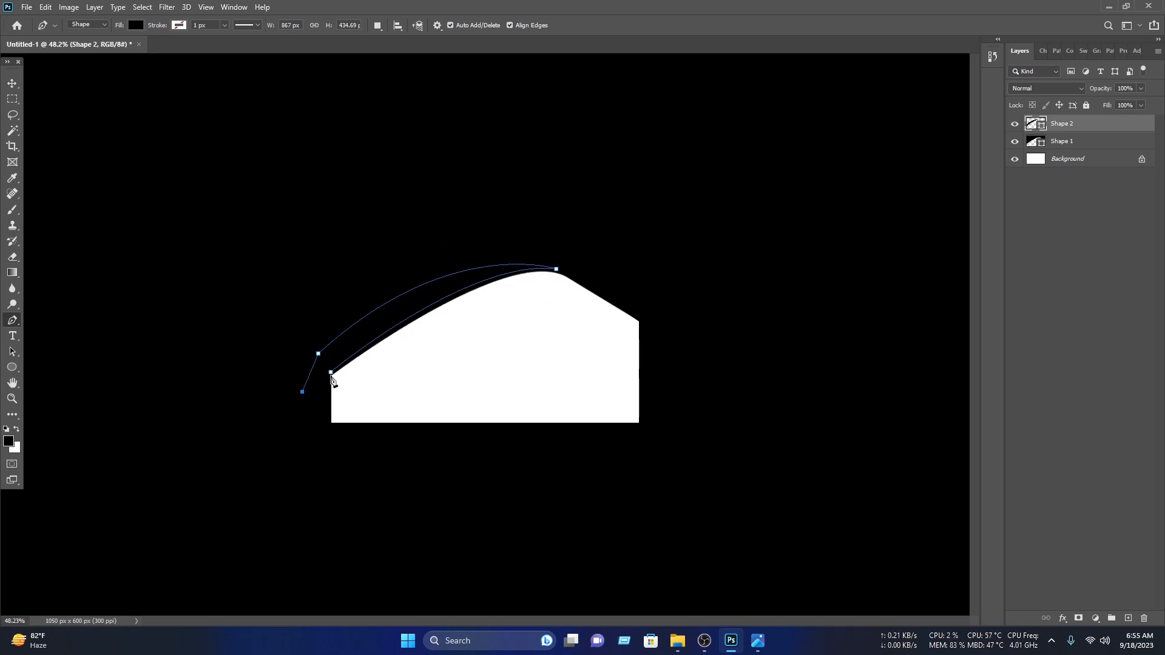
{"action": "left_click", "coordinate": [331, 374]}
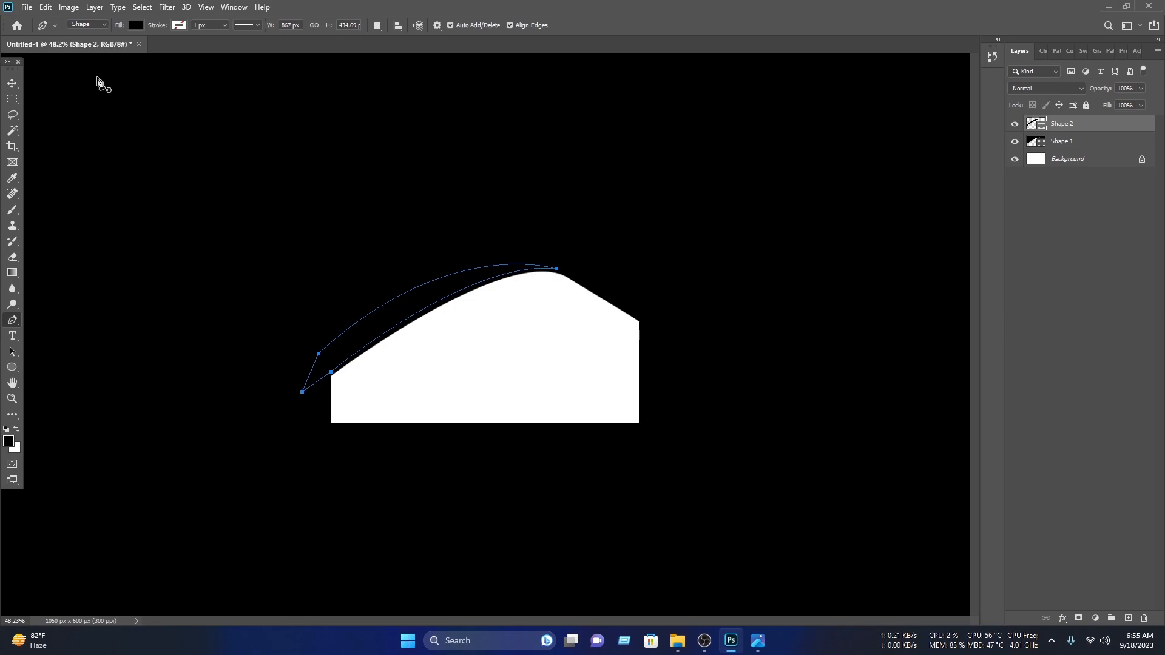
Step: Change the crescent shape's fill colour to red ff0000
{"action": "left_click", "coordinate": [11, 87]}
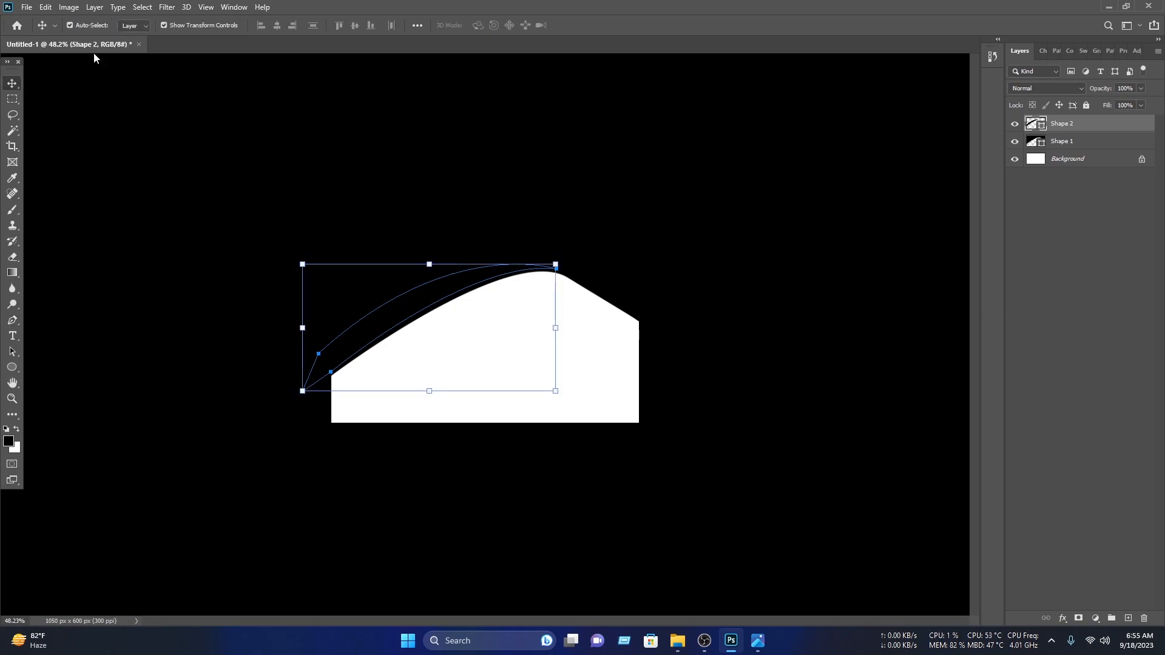
{"action": "double_click", "coordinate": [1036, 124]}
{"action": "type", "text": "ff0000"}
{"action": "left_click", "coordinate": [945, 246]}
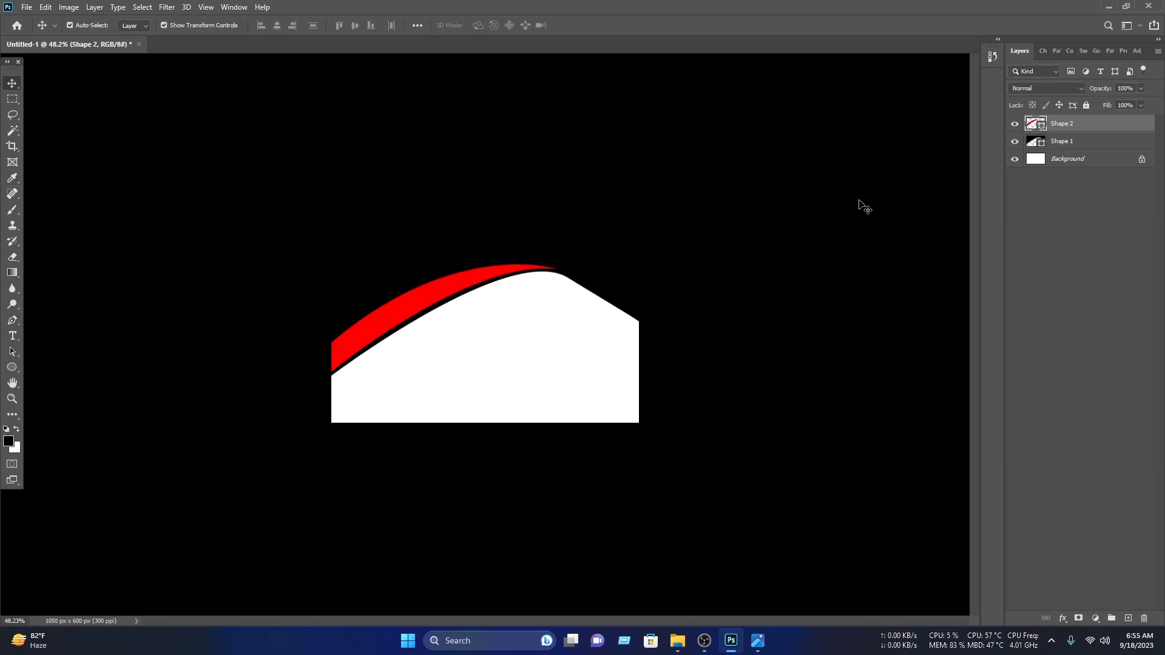
{"action": "left_click", "coordinate": [865, 206]}
Step: Set the colour of the area surrounding the canvas to Custom
{"action": "key", "text": "ctrl+0"}
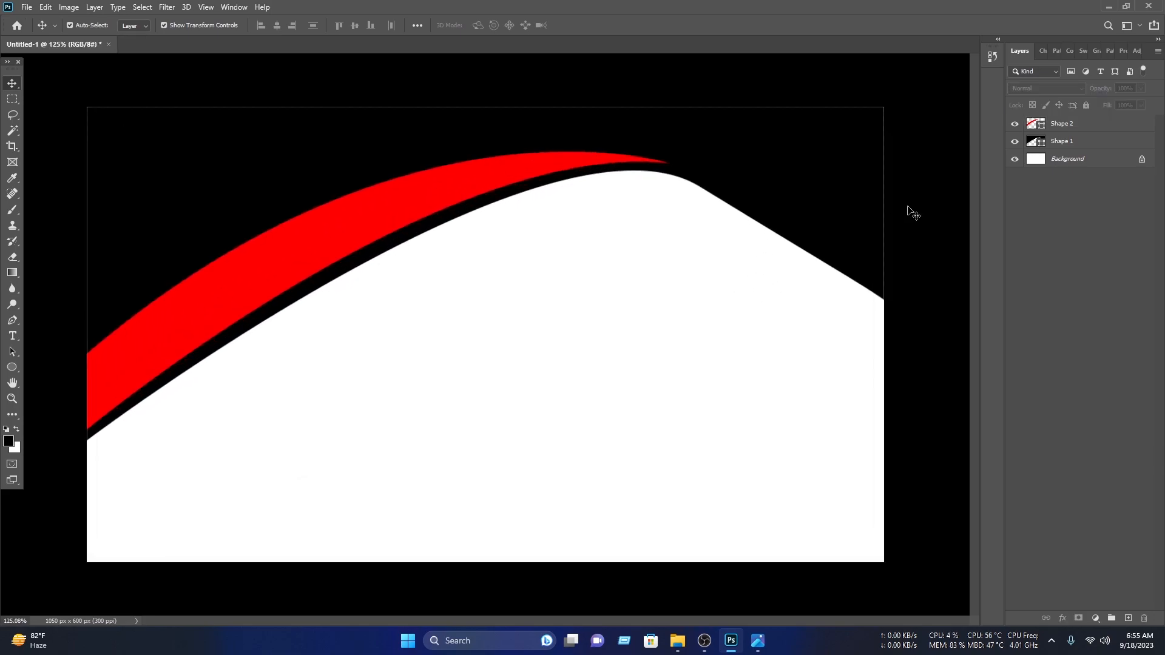
{"action": "right_click", "coordinate": [932, 133]}
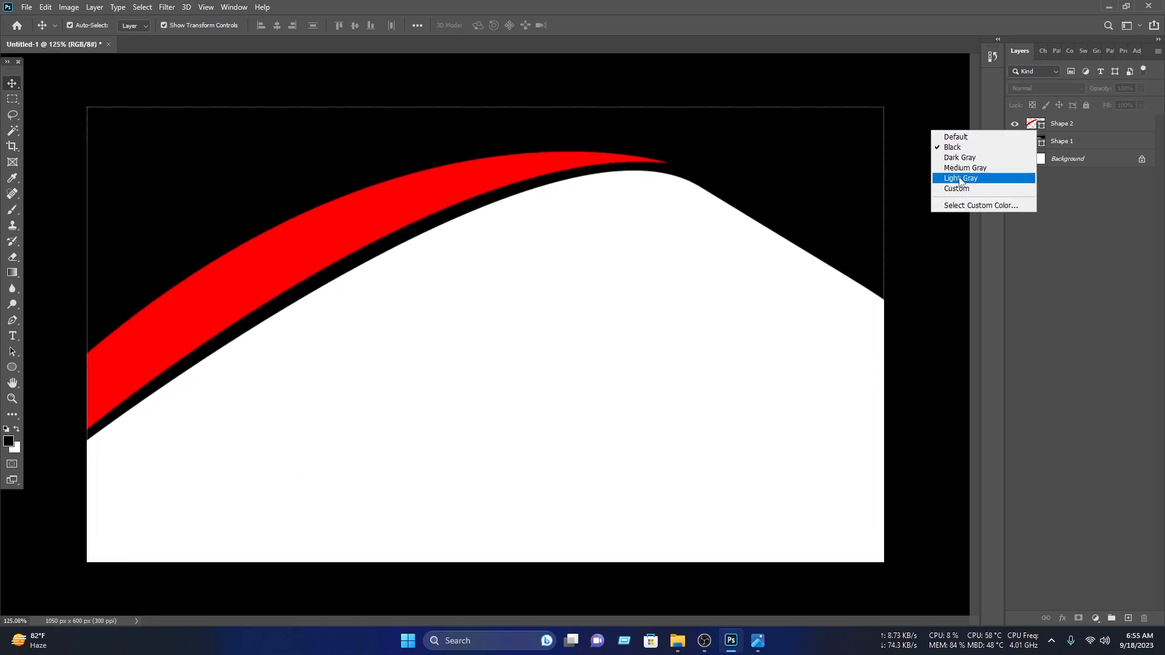
{"action": "left_click", "coordinate": [960, 192]}
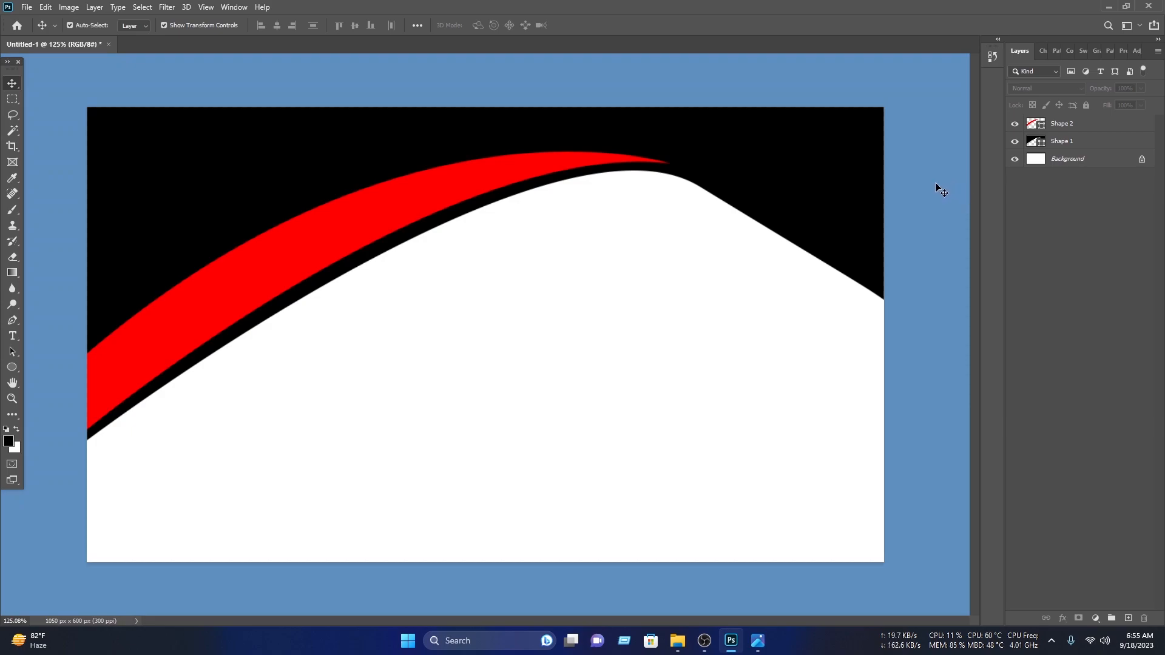
{"action": "left_click", "coordinate": [253, 269]}
{"action": "left_click_drag", "start_coordinate": [341, 157], "coordinate": [341, 169]}
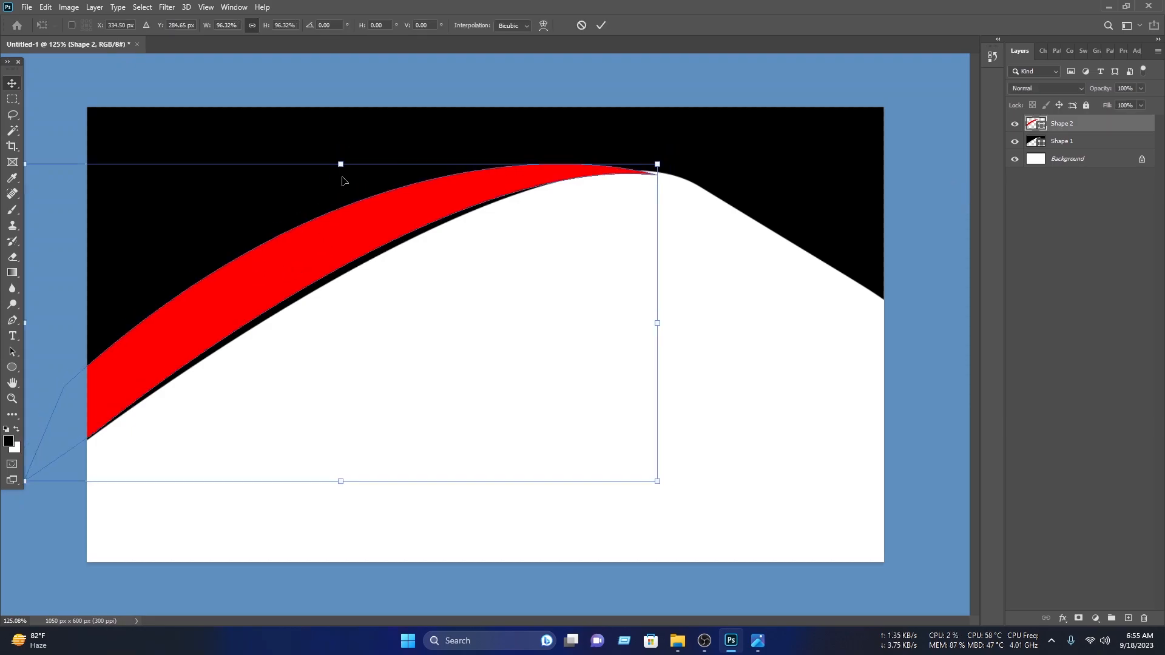
{"action": "right_click", "coordinate": [359, 225]}
{"action": "left_click", "coordinate": [394, 311]}
{"action": "left_click_drag", "start_coordinate": [235, 164], "coordinate": [300, 199]}
{"action": "left_click_drag", "start_coordinate": [658, 164], "coordinate": [655, 153]}
{"action": "left_click_drag", "start_coordinate": [300, 200], "coordinate": [298, 191]}
{"action": "key", "text": "ctrl+z"}
{"action": "key", "text": "ctrl+z"}
{"action": "left_click", "coordinate": [582, 24]}
Step: Scale the red crescent down slightly, reposition and rotate it to follow the white curve, and apply the transform
{"action": "left_click_drag", "start_coordinate": [340, 151], "coordinate": [341, 173]}
{"action": "left_click_drag", "start_coordinate": [327, 255], "coordinate": [322, 242]}
{"action": "left_click_drag", "start_coordinate": [700, 352], "coordinate": [700, 345]}
{"action": "left_click", "coordinate": [601, 26]}
Step: Draw a third shape with the Pen tool, about 1114 by 404 px, covering the canvas's upper area with an arched lower edge
{"action": "scroll", "coordinate": [715, 304], "scroll_direction": "up", "scroll_amount": 1}
{"action": "scroll", "coordinate": [714, 304], "scroll_direction": "down", "scroll_amount": 1}
{"action": "left_click", "coordinate": [904, 366]}
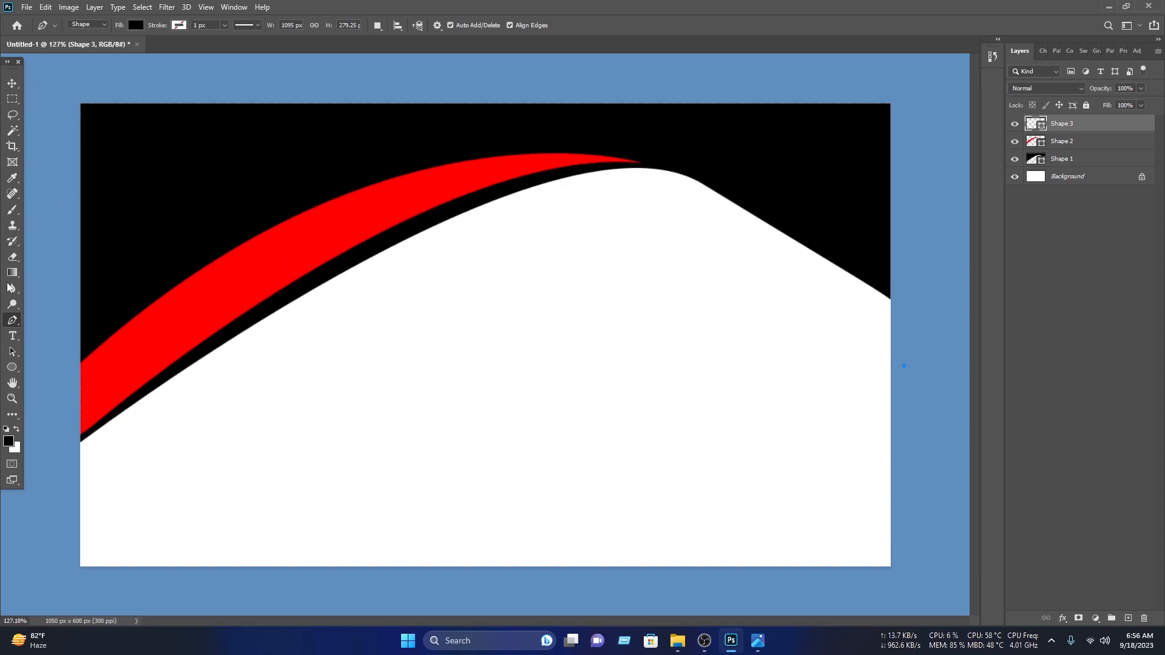
{"action": "left_click", "coordinate": [17, 322]}
{"action": "left_click_drag", "start_coordinate": [656, 164], "coordinate": [376, 113]}
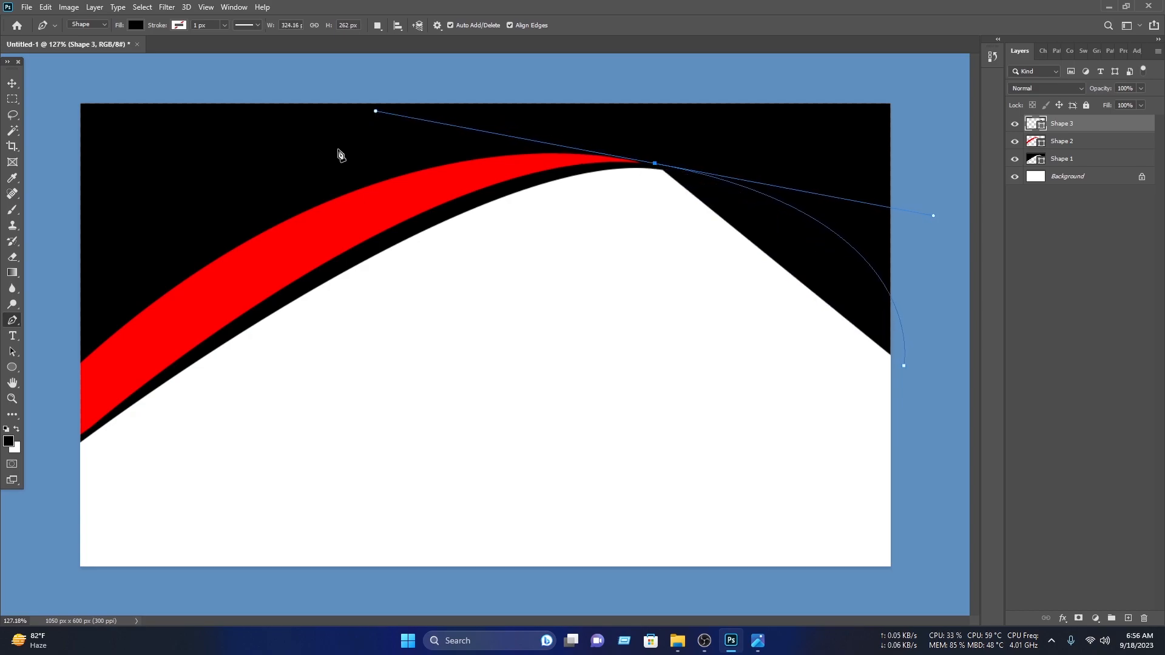
{"action": "left_click_drag", "start_coordinate": [74, 241], "coordinate": [2, 268]}
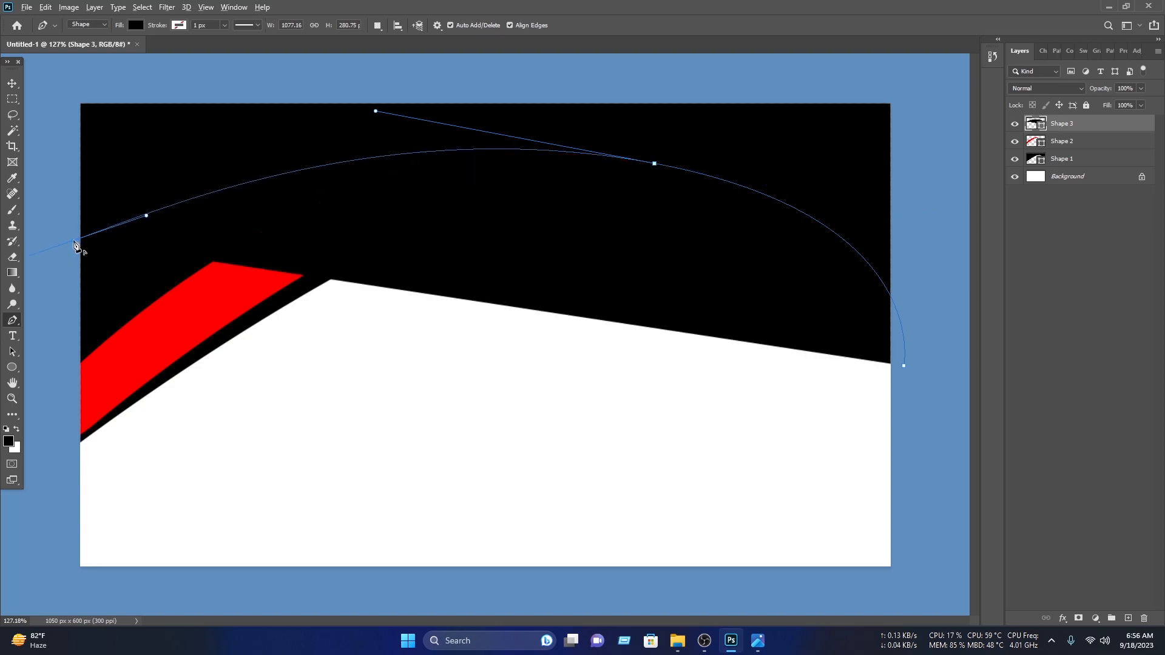
{"action": "left_click", "coordinate": [71, 60]}
{"action": "left_click", "coordinate": [927, 65]}
{"action": "left_click", "coordinate": [930, 372]}
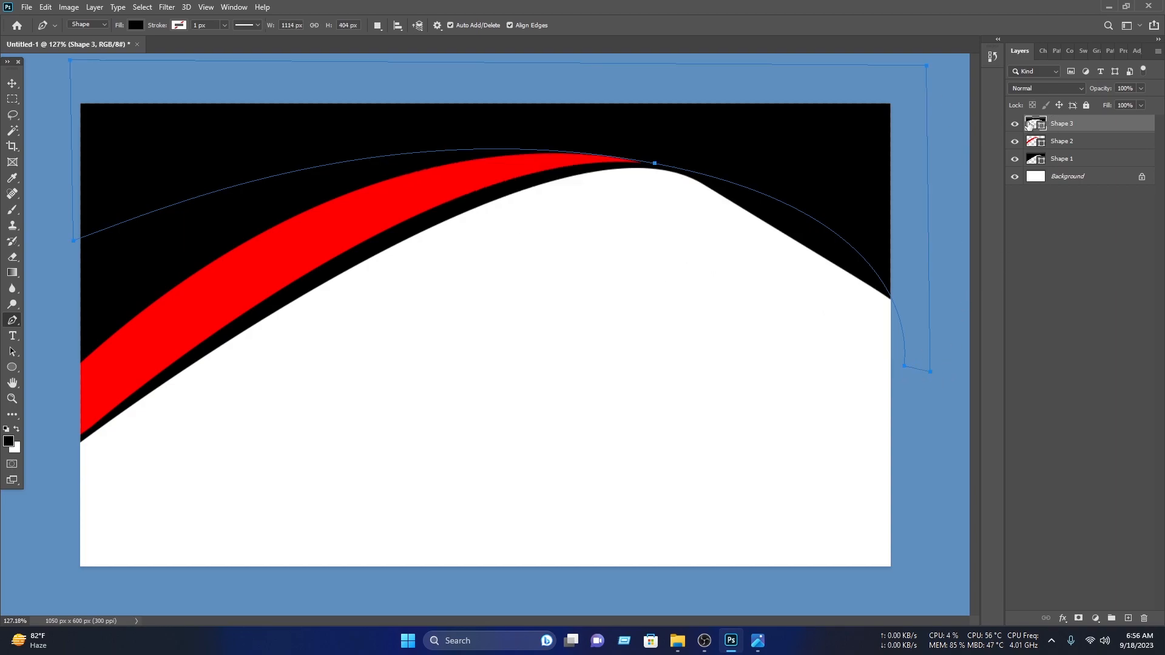
Step: Change the fill colour of the new arched upper shape to a fully saturated blue
{"action": "double_click", "coordinate": [1029, 125]}
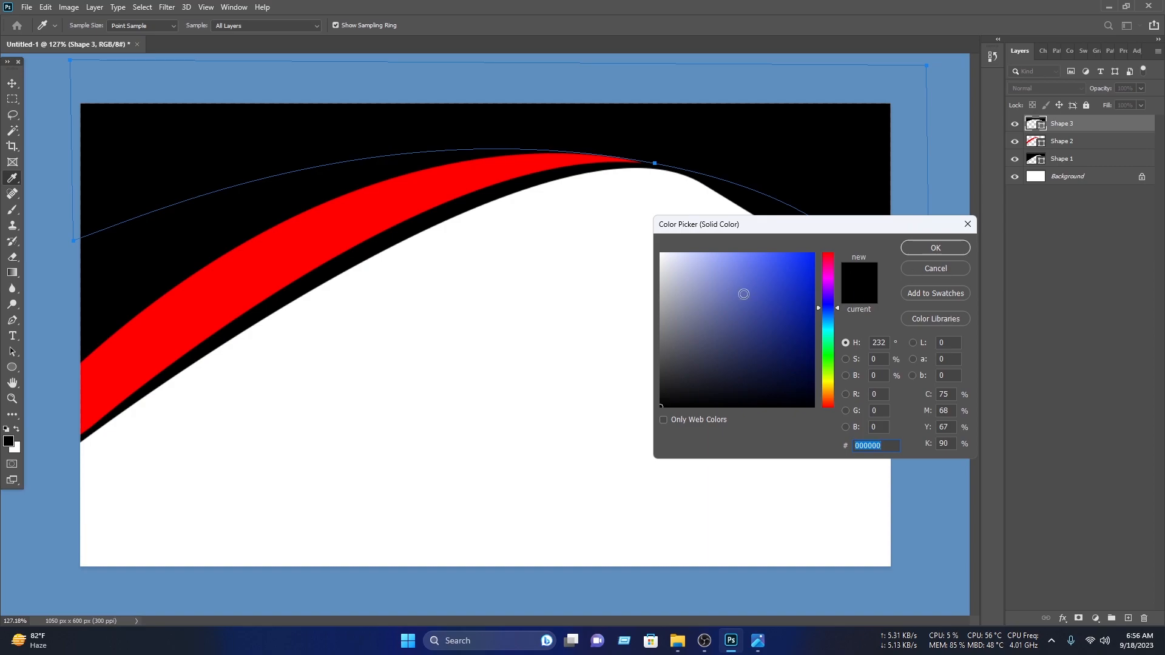
{"action": "left_click_drag", "start_coordinate": [744, 294], "coordinate": [931, 205]}
{"action": "left_click", "coordinate": [944, 251]}
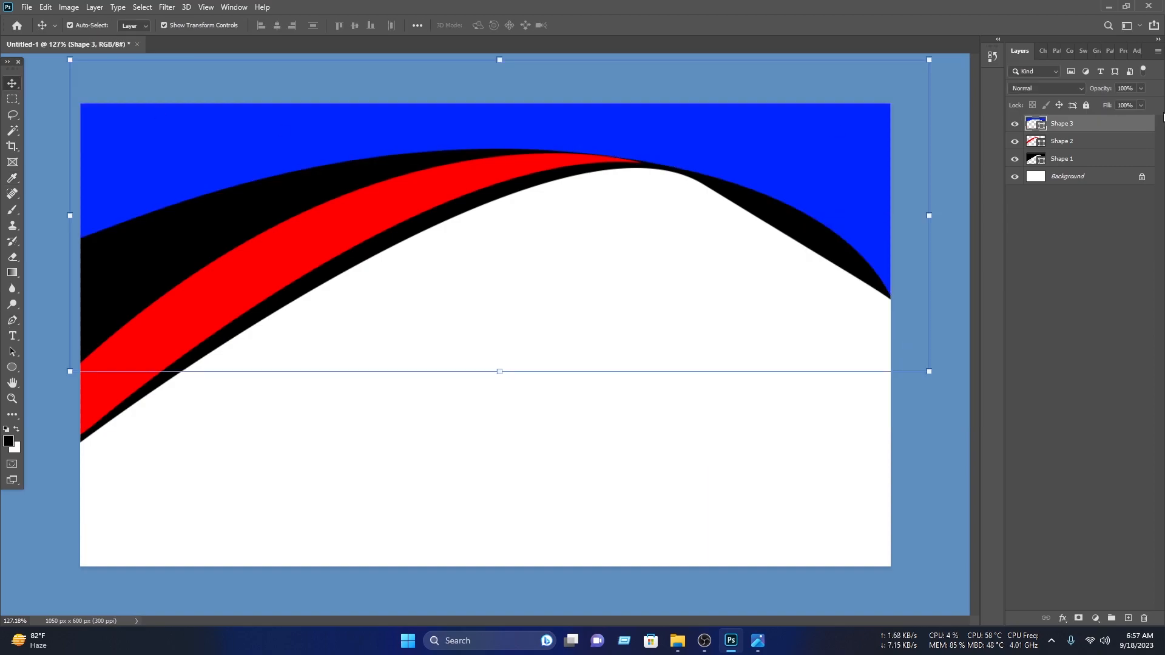
Step: Hide the Shape 3 layer and draw a tapered sliver about 276 by 167 px along the falling slope with the Pen tool
{"action": "left_click", "coordinate": [1015, 125]}
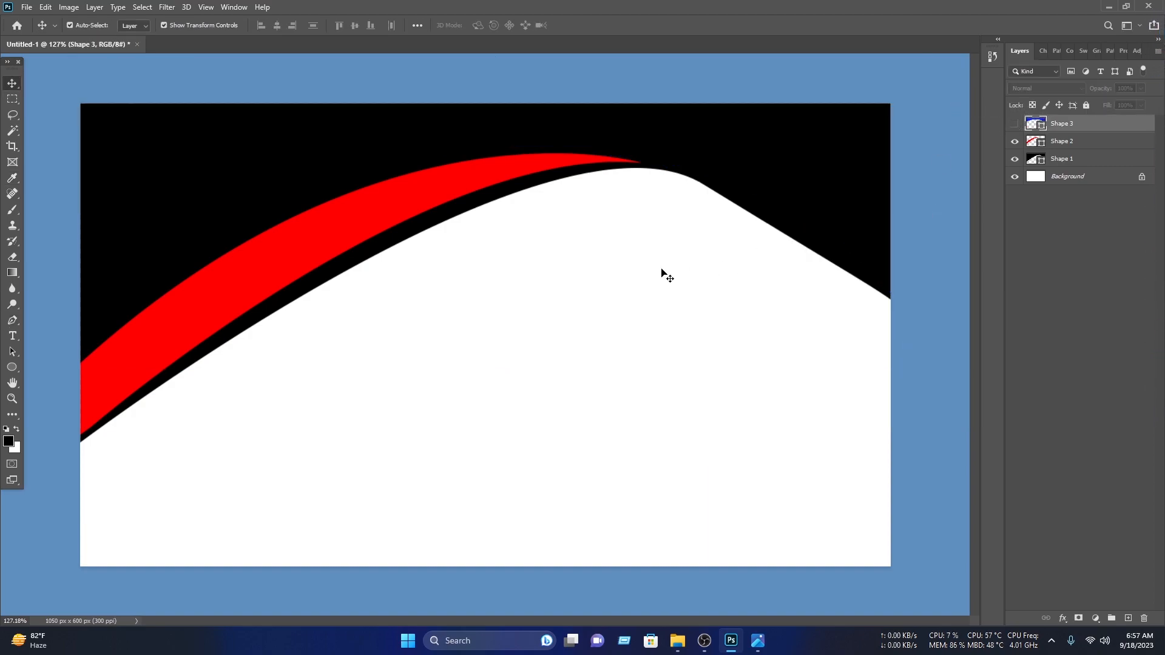
{"action": "left_click", "coordinate": [12, 320]}
{"action": "left_click", "coordinate": [892, 301]}
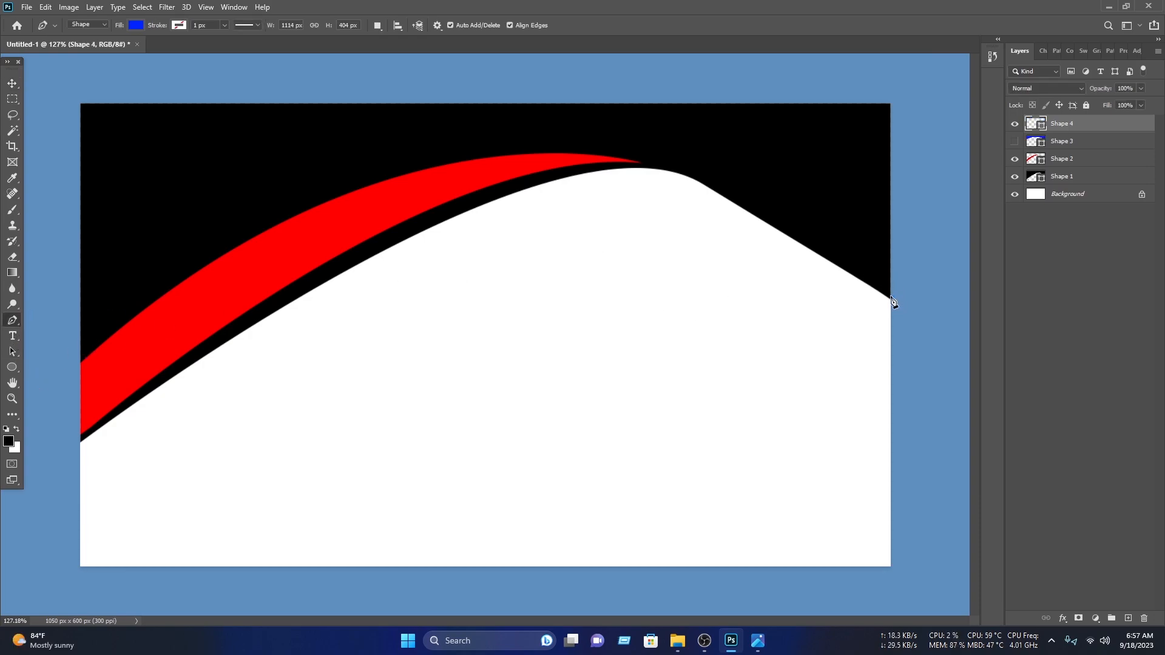
{"action": "left_click_drag", "start_coordinate": [724, 181], "coordinate": [603, 140]}
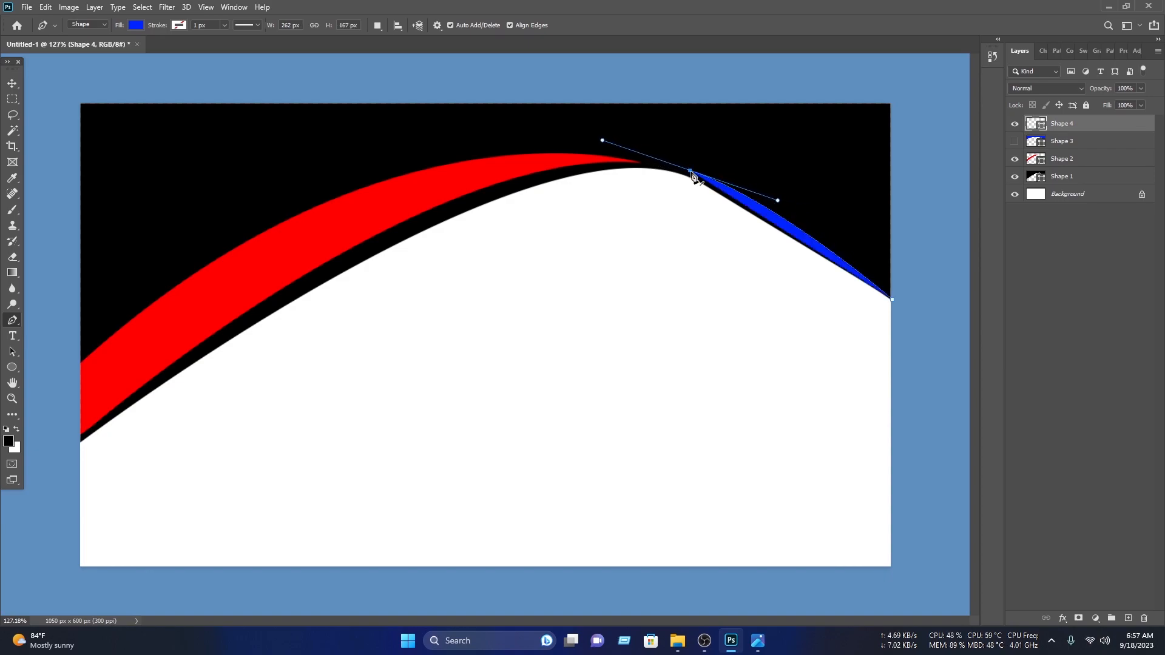
{"action": "left_click", "coordinate": [691, 172], "text": "alt"}
{"action": "left_click_drag", "start_coordinate": [903, 289], "coordinate": [931, 351]}
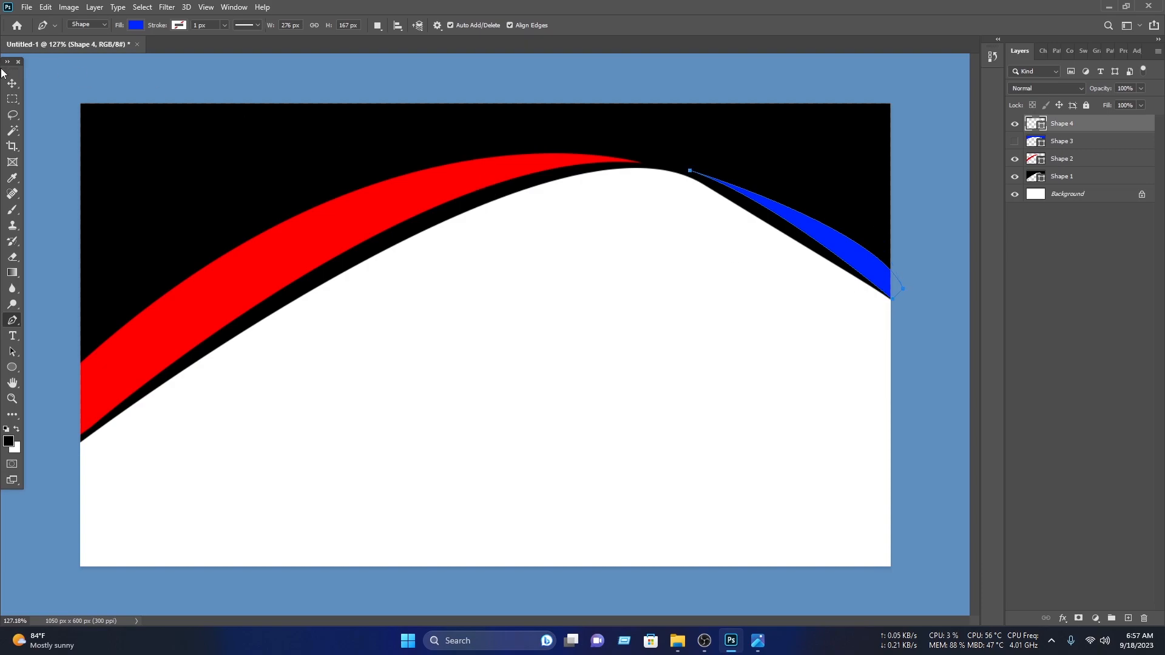
Step: Rotate the small blue sliver by -0.98° so it follows the falling slope
{"action": "left_click", "coordinate": [12, 84]}
{"action": "left_click", "coordinate": [305, 89]}
{"action": "left_click", "coordinate": [860, 258]}
{"action": "left_click_drag", "start_coordinate": [923, 309], "coordinate": [915, 302]}
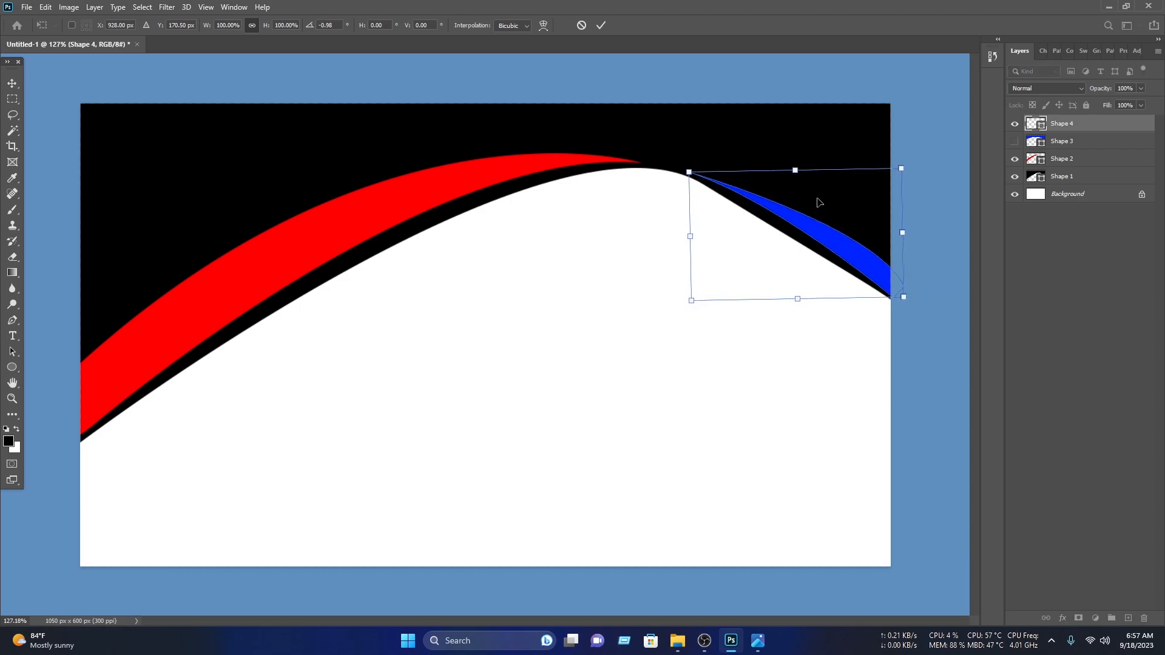
Step: Warp the blue sliver by pulling out its lower-left handles to straighten its lower edge, and apply the transform
{"action": "right_click", "coordinate": [818, 233]}
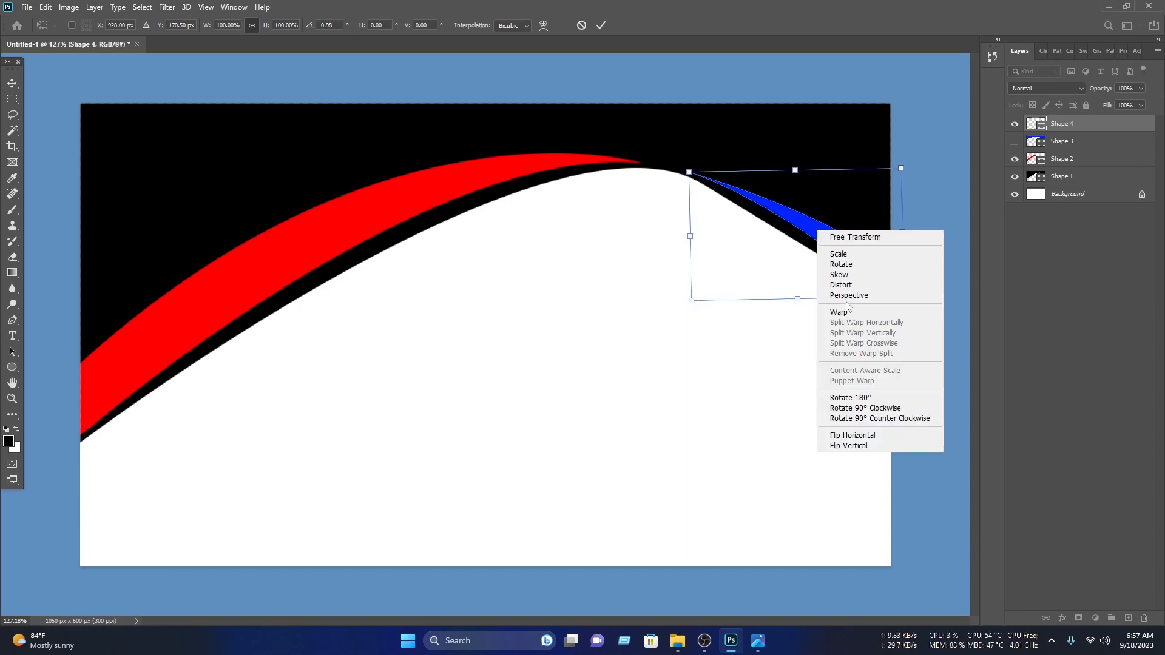
{"action": "left_click", "coordinate": [848, 311]}
{"action": "left_click_drag", "start_coordinate": [833, 298], "coordinate": [682, 317]}
{"action": "left_click_drag", "start_coordinate": [691, 259], "coordinate": [507, 314]}
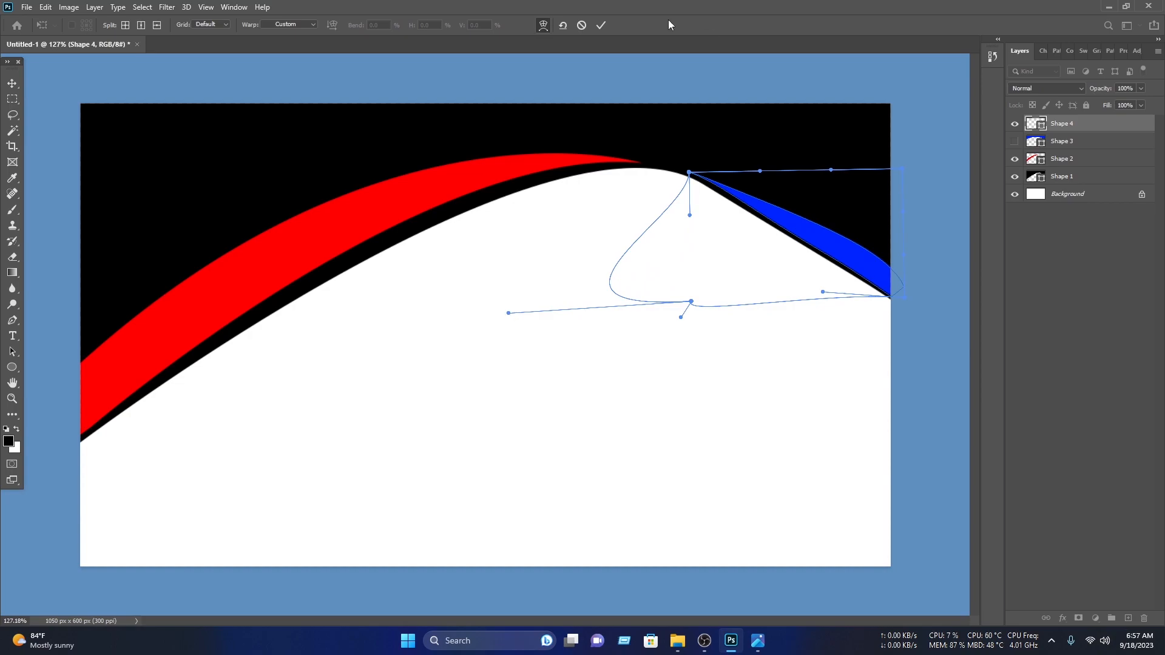
{"action": "left_click", "coordinate": [601, 25]}
{"action": "left_click", "coordinate": [537, 297]}
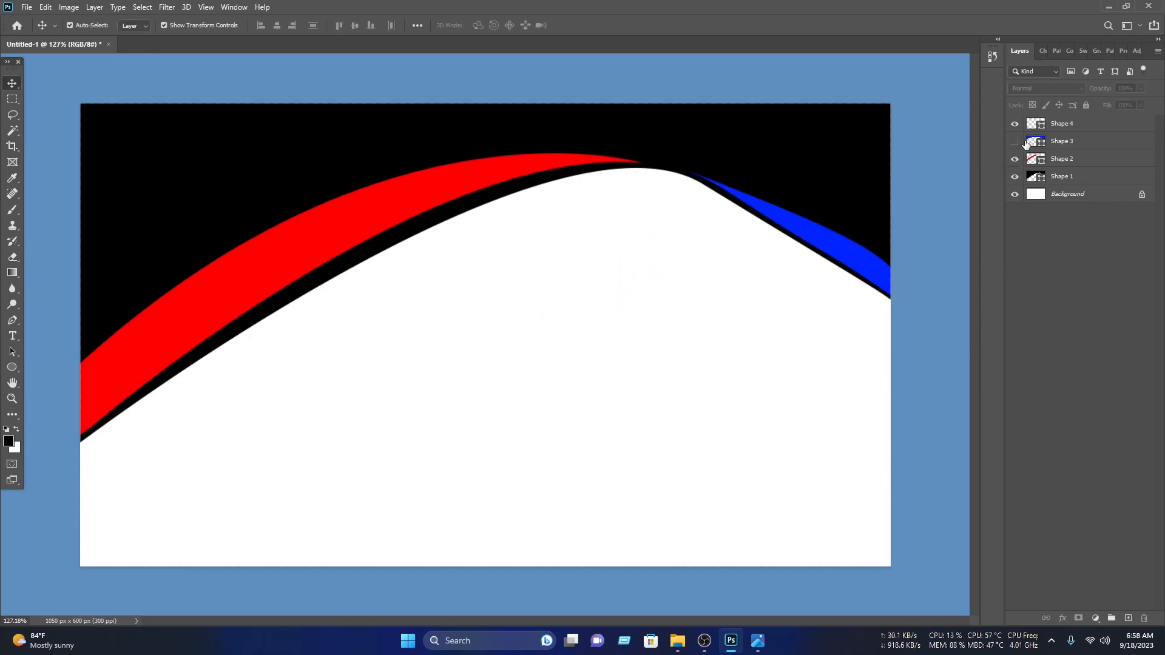
Step: Show the Shape 3 layer again and change the sliver's fill colour to orange-yellow ffb400
{"action": "left_click", "coordinate": [1016, 141]}
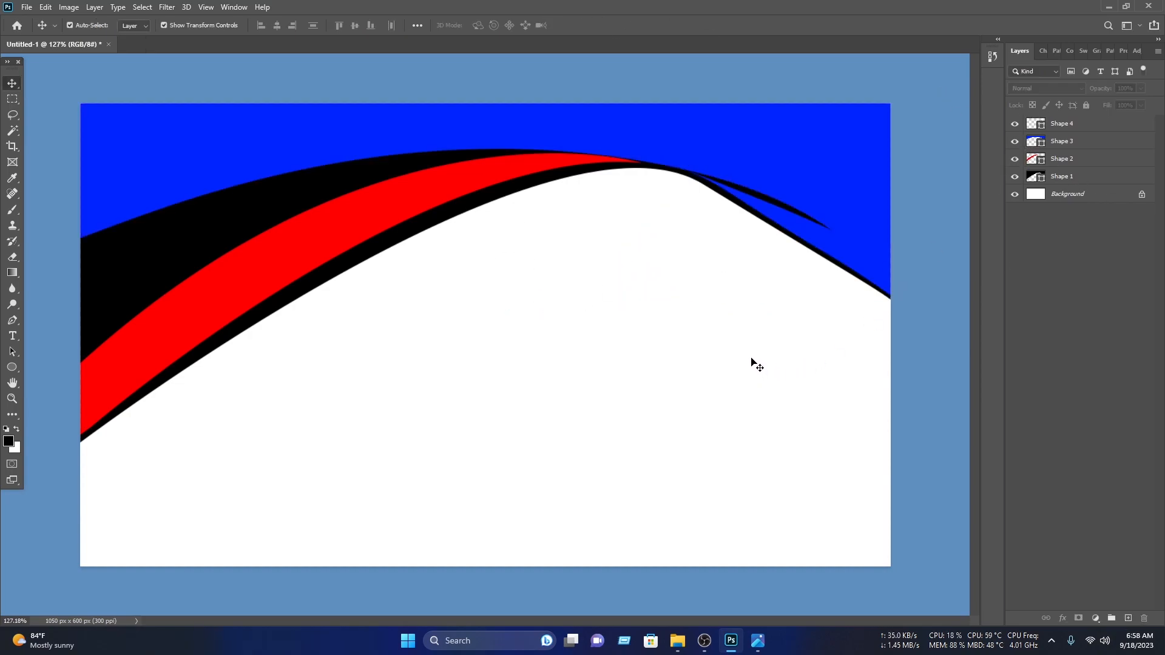
{"action": "left_click", "coordinate": [819, 247]}
{"action": "double_click", "coordinate": [1027, 123]}
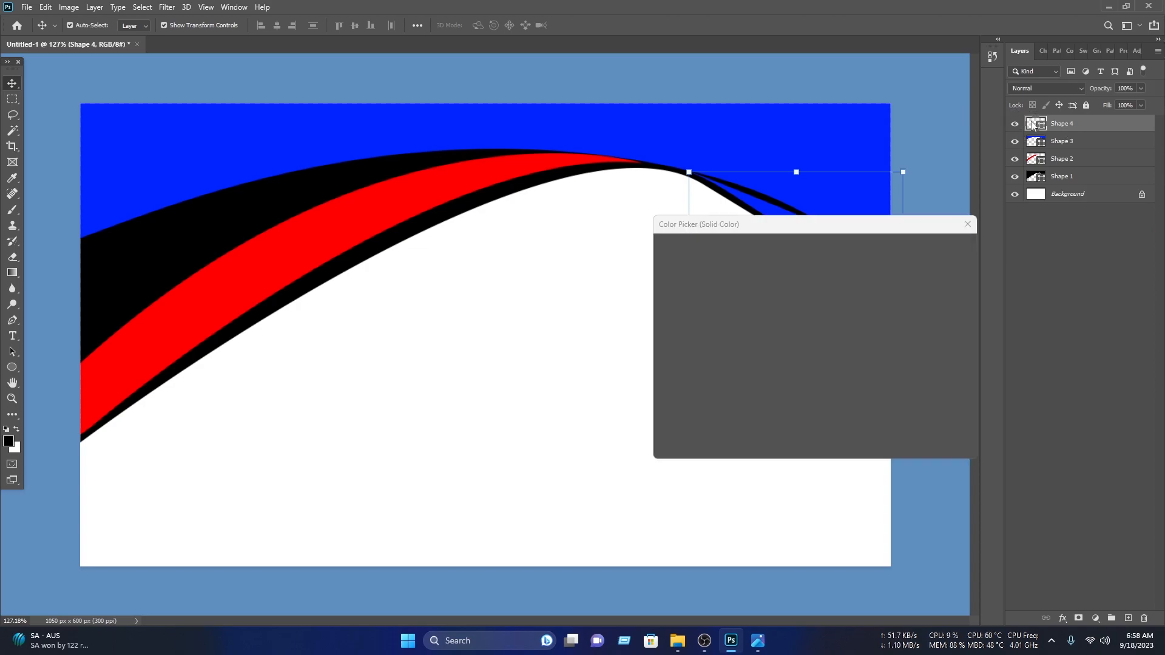
{"action": "left_click", "coordinate": [837, 387]}
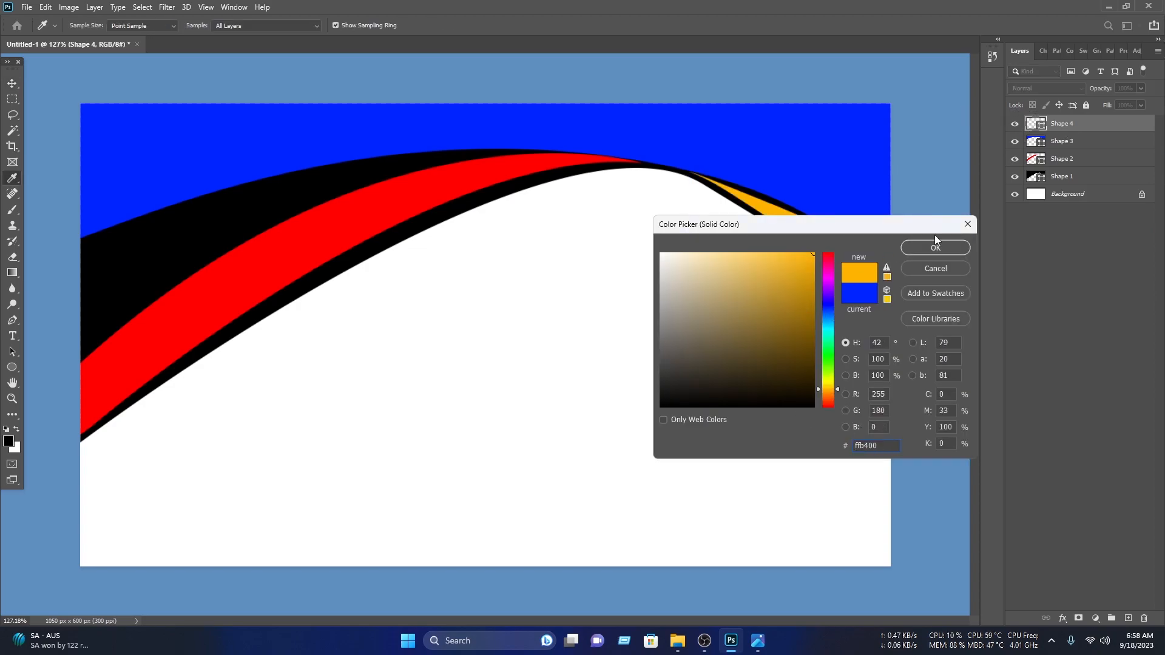
{"action": "left_click", "coordinate": [952, 252]}
{"action": "left_click", "coordinate": [949, 252]}
Step: Change the fill colour of the black Shape 1 to green 208800
{"action": "left_click", "coordinate": [197, 236]}
{"action": "double_click", "coordinate": [1035, 176]}
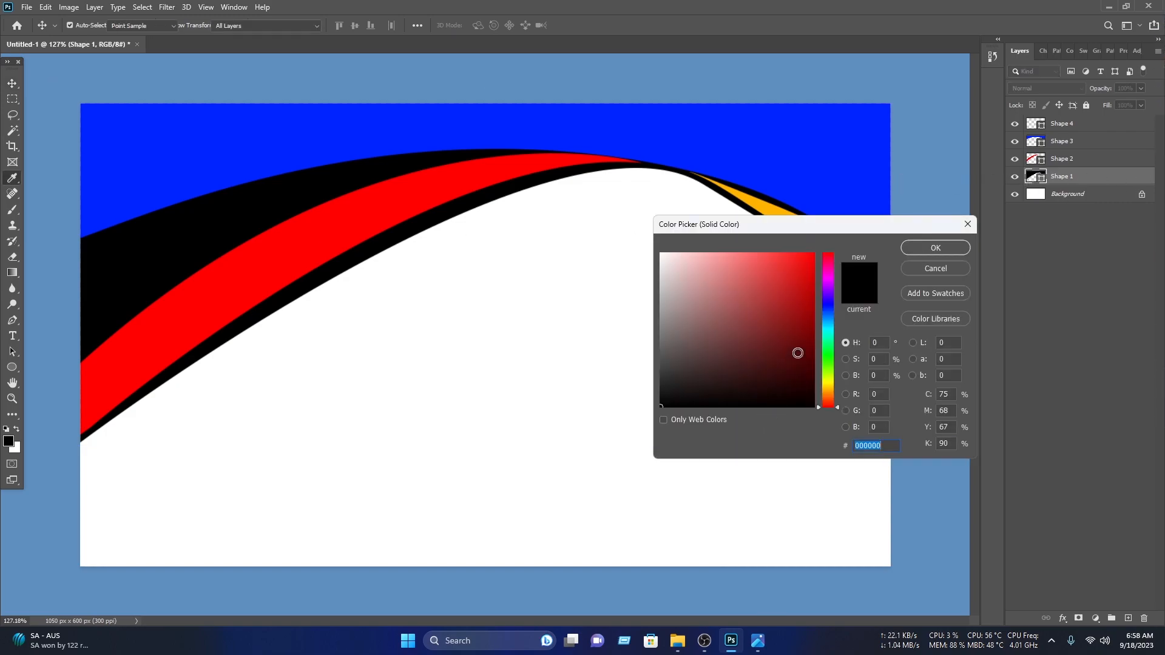
{"action": "type", "text": "196900"}
{"action": "left_click_drag", "start_coordinate": [811, 340], "coordinate": [836, 325]}
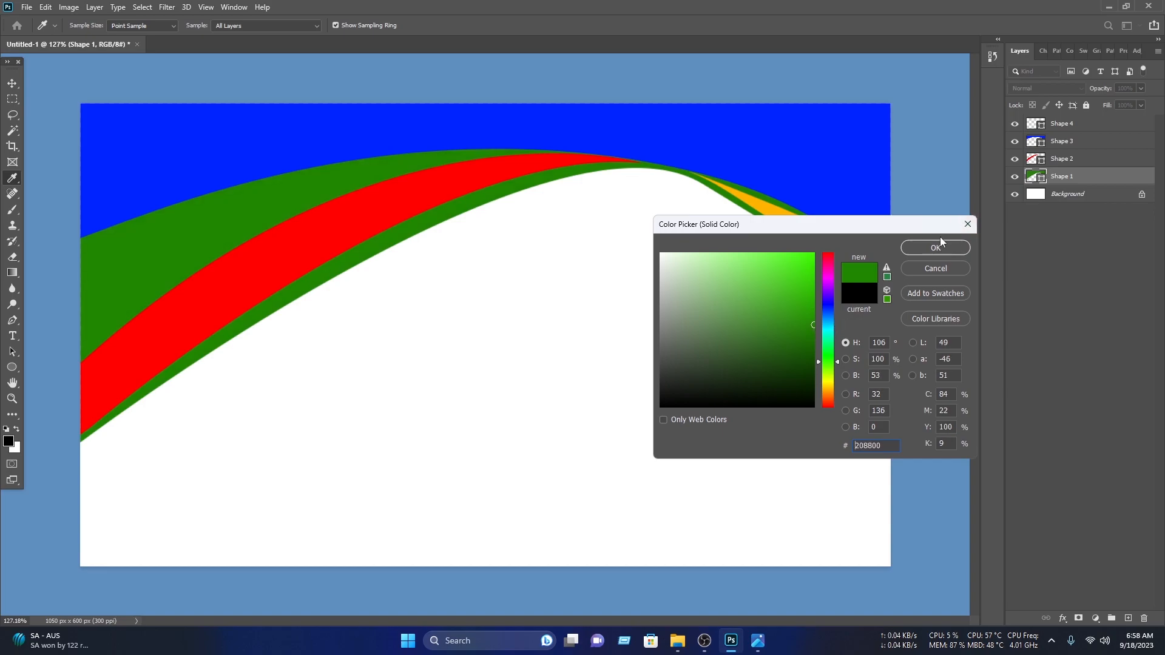
{"action": "left_click", "coordinate": [935, 241]}
{"action": "left_click", "coordinate": [457, 250]}
Step: Change the fill colour of the red Shape 2 to bright green 00ff00
{"action": "left_click", "coordinate": [417, 203]}
{"action": "left_click", "coordinate": [1014, 159]}
{"action": "left_click", "coordinate": [1015, 158]}
{"action": "double_click", "coordinate": [1036, 159]}
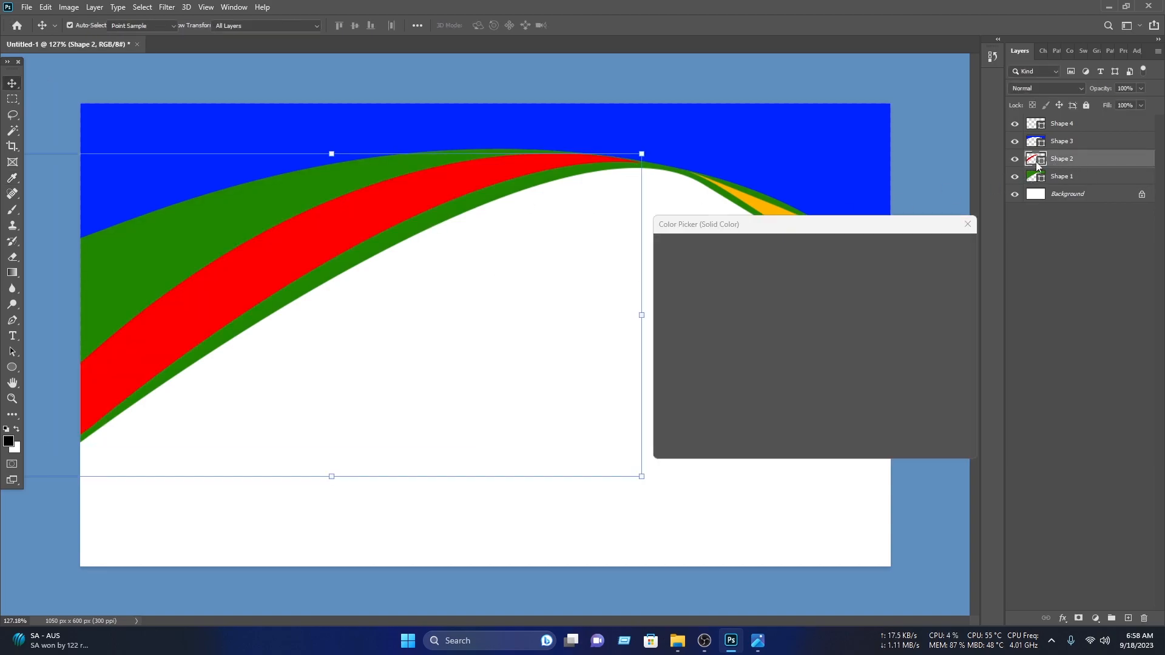
{"action": "left_click", "coordinate": [837, 355]}
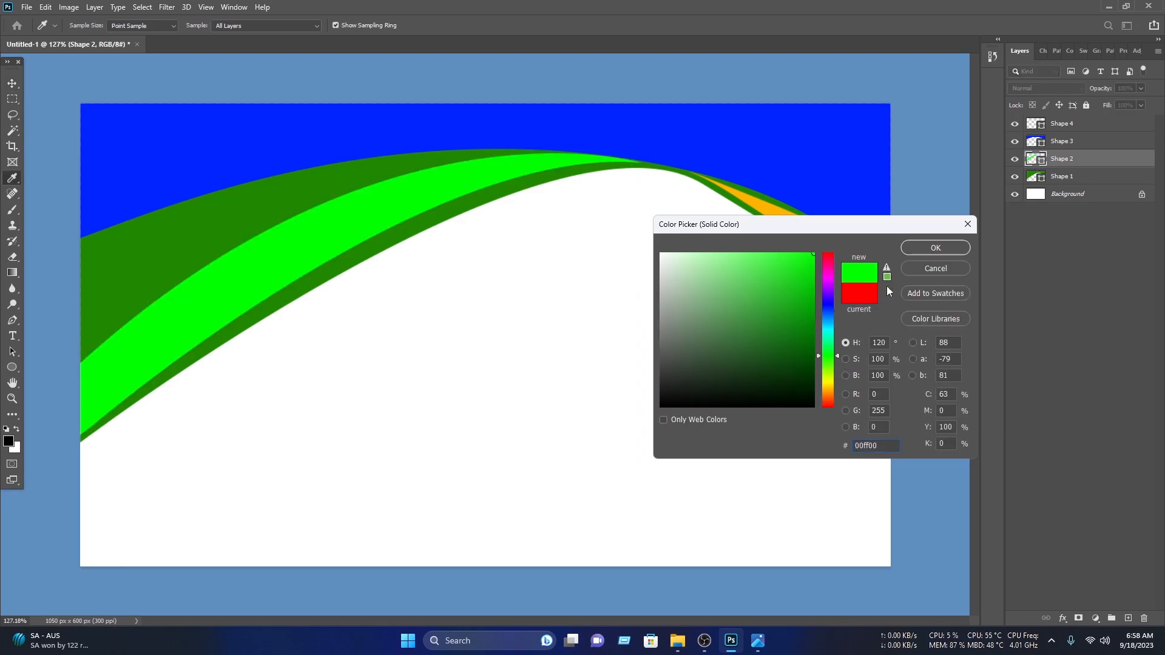
{"action": "left_click", "coordinate": [936, 247]}
{"action": "key", "text": "v"}
{"action": "left_click", "coordinate": [592, 333]}
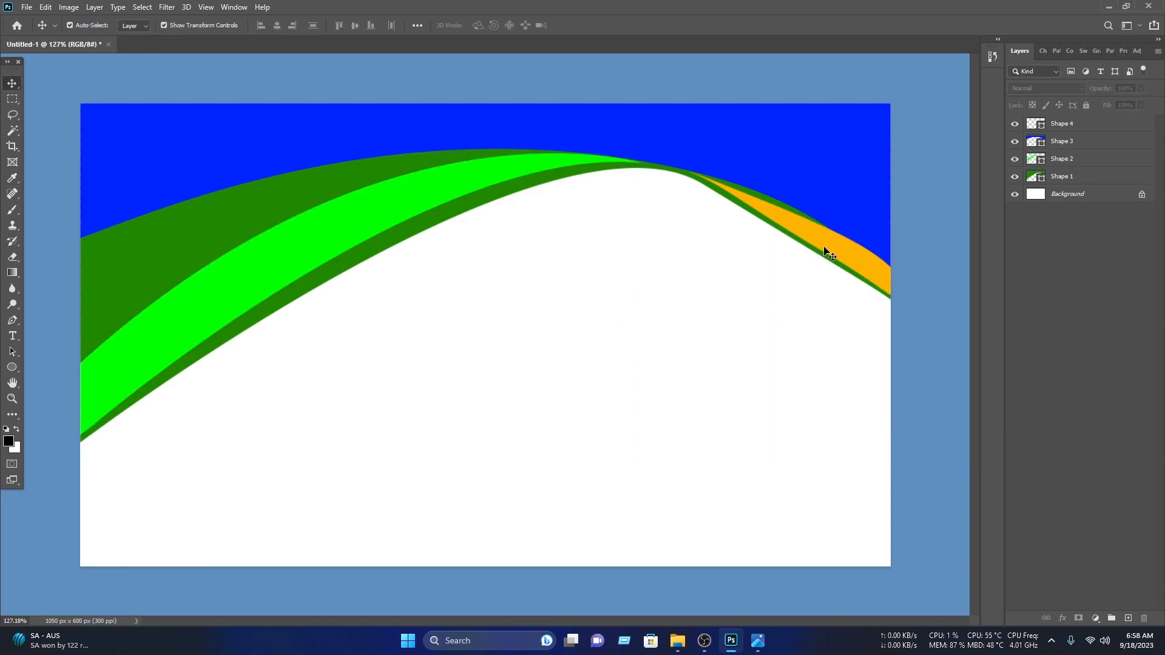
Step: Change the orange-yellow Shape 4 sliver's fill to 00ff00 by sampling the bright green band
{"action": "left_click", "coordinate": [856, 243]}
{"action": "double_click", "coordinate": [1030, 123]}
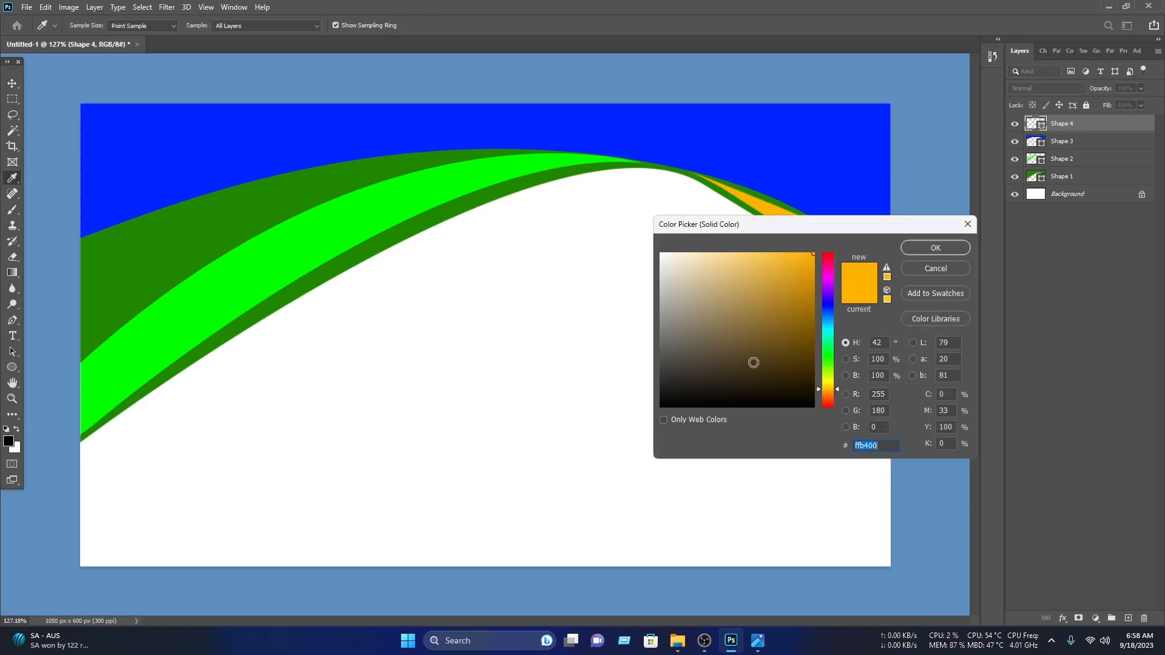
{"action": "left_click", "coordinate": [327, 200]}
{"action": "left_click_drag", "start_coordinate": [727, 258], "coordinate": [846, 230]}
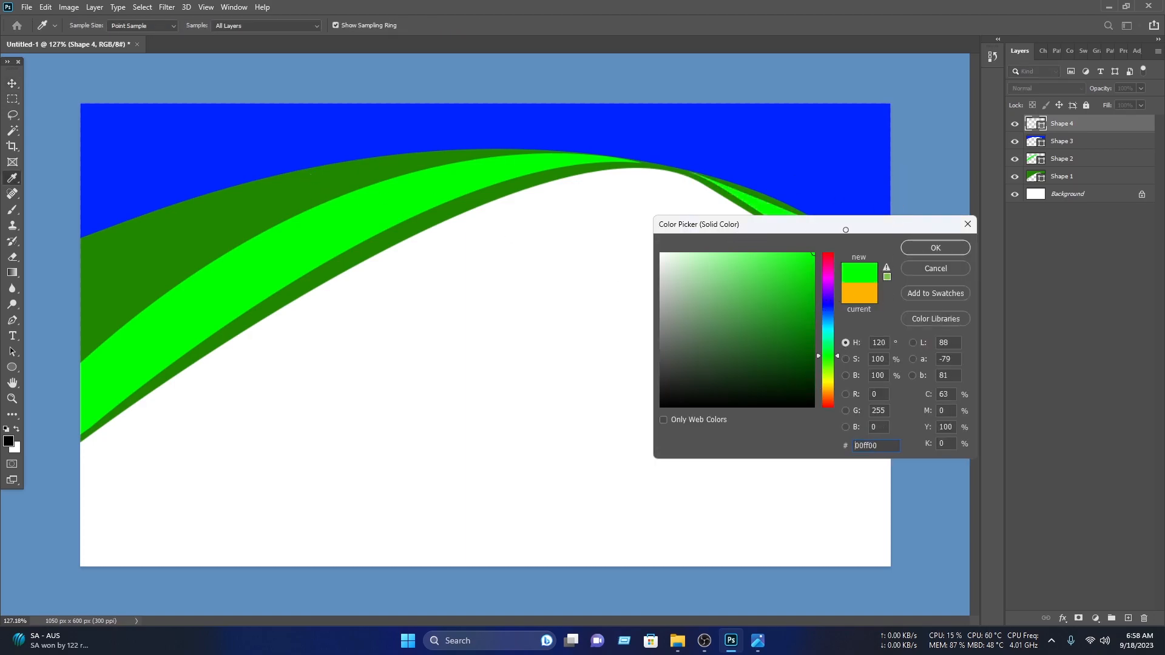
{"action": "left_click", "coordinate": [935, 247]}
{"action": "key", "text": "v"}
{"action": "left_click", "coordinate": [679, 307]}
Step: Reshape the blue Shape 3 so its lower edge curves down past the green sliver on the card's right side, and apply the transform
{"action": "left_click", "coordinate": [696, 129]}
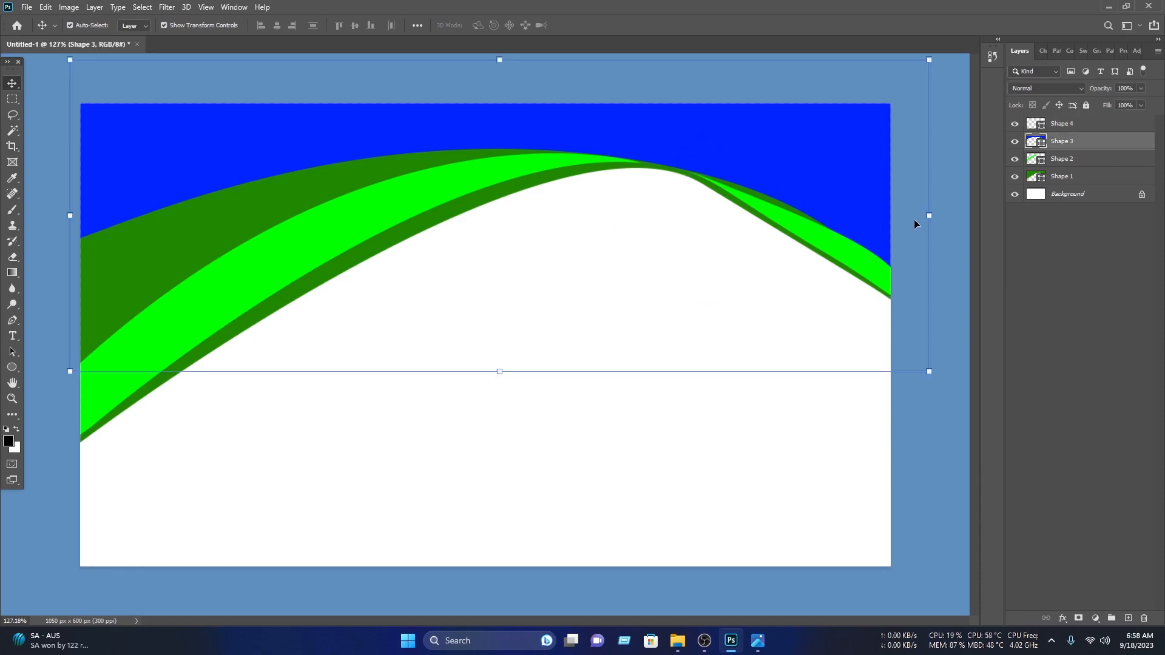
{"action": "left_click_drag", "start_coordinate": [860, 172], "coordinate": [859, 231]}
{"action": "left_click_drag", "start_coordinate": [954, 449], "coordinate": [933, 497]}
{"action": "left_click_drag", "start_coordinate": [821, 227], "coordinate": [800, 177]}
{"action": "left_click_drag", "start_coordinate": [923, 113], "coordinate": [964, 102]}
{"action": "left_click", "coordinate": [600, 25]}
{"action": "left_click_drag", "start_coordinate": [687, 131], "coordinate": [686, 132]}
{"action": "scroll", "coordinate": [685, 133], "scroll_direction": "down", "scroll_amount": 5}
{"action": "left_click_drag", "start_coordinate": [499, 130], "coordinate": [503, 48]}
{"action": "left_click_drag", "start_coordinate": [505, 100], "coordinate": [503, 73]}
{"action": "left_click", "coordinate": [601, 26]}
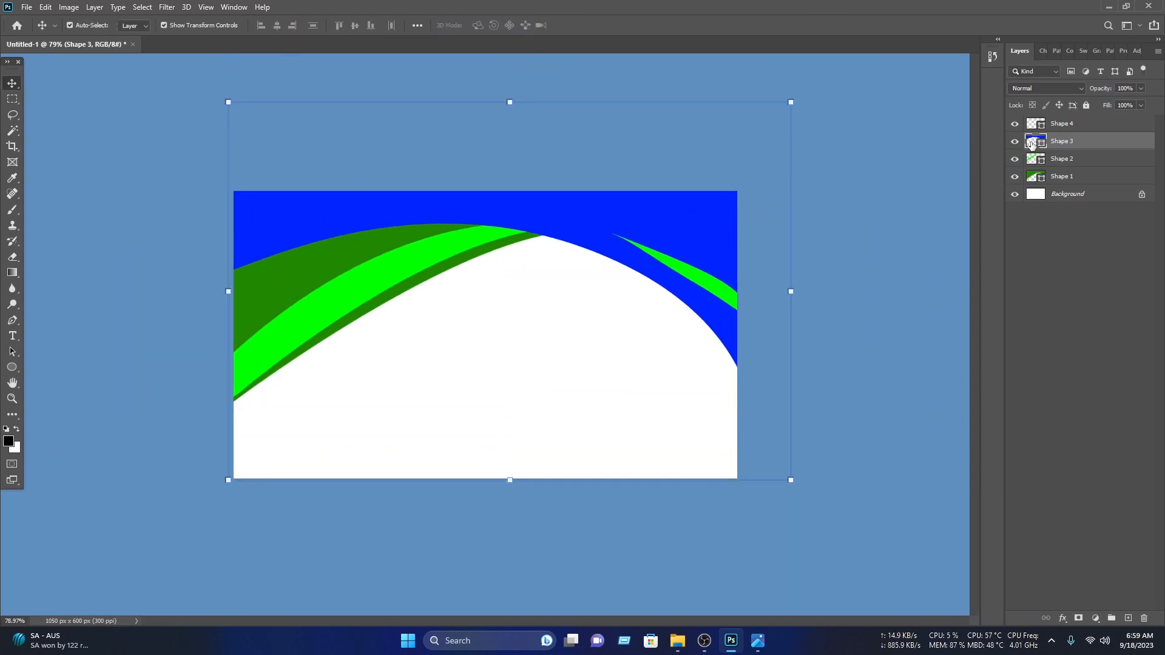
Step: Change the fill colour of the blue Shape 3 to a slightly darkened yellow-green with hue 68°
{"action": "double_click", "coordinate": [1033, 145]}
{"action": "left_click_drag", "start_coordinate": [814, 317], "coordinate": [832, 378]}
{"action": "left_click", "coordinate": [832, 379]}
{"action": "left_click", "coordinate": [814, 254]}
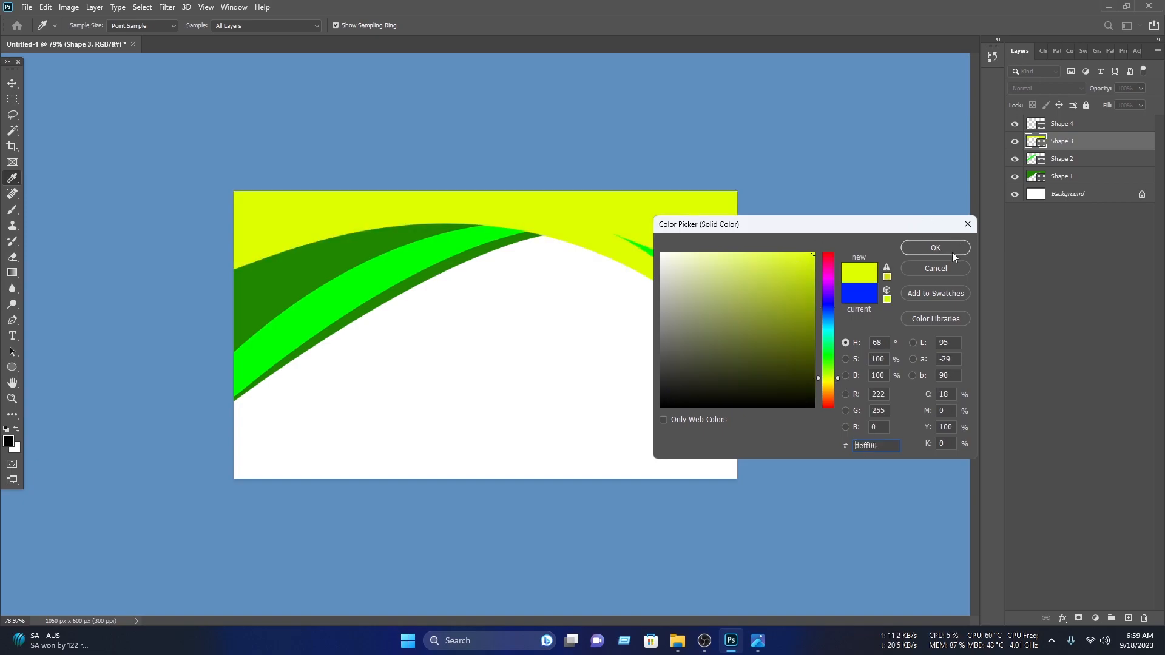
{"action": "left_click_drag", "start_coordinate": [814, 270], "coordinate": [823, 267]}
{"action": "left_click", "coordinate": [935, 247]}
{"action": "key", "text": "v"}
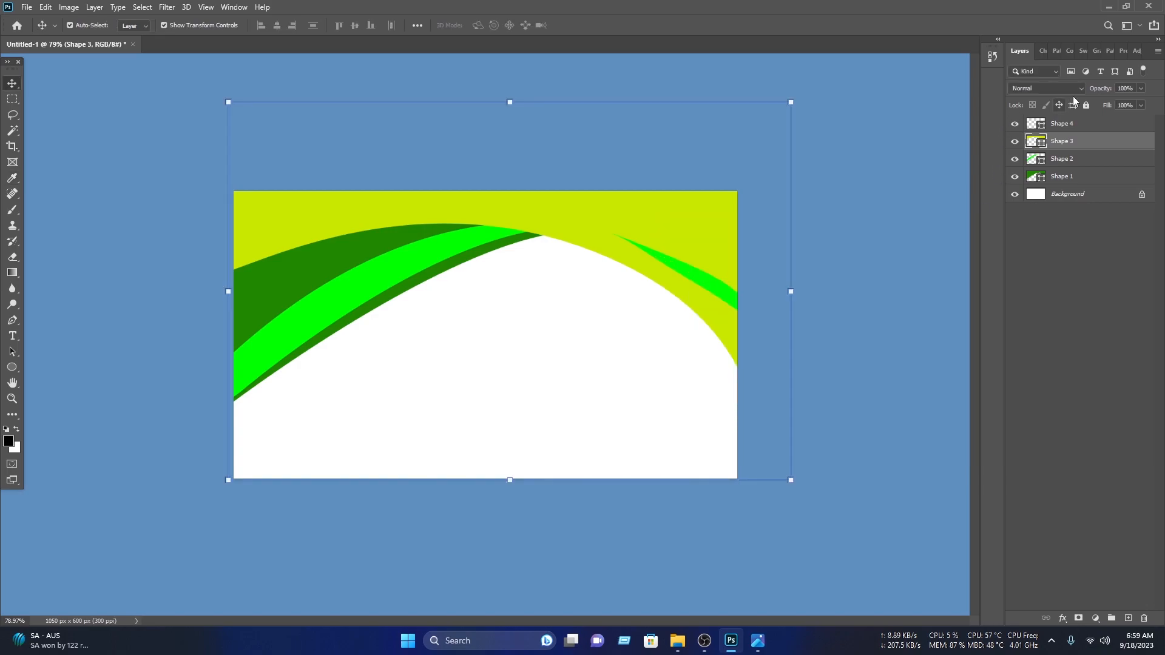
Step: Lower the opacity of the yellow-green Shape 3 layer to 61%
{"action": "left_click", "coordinate": [1141, 89]}
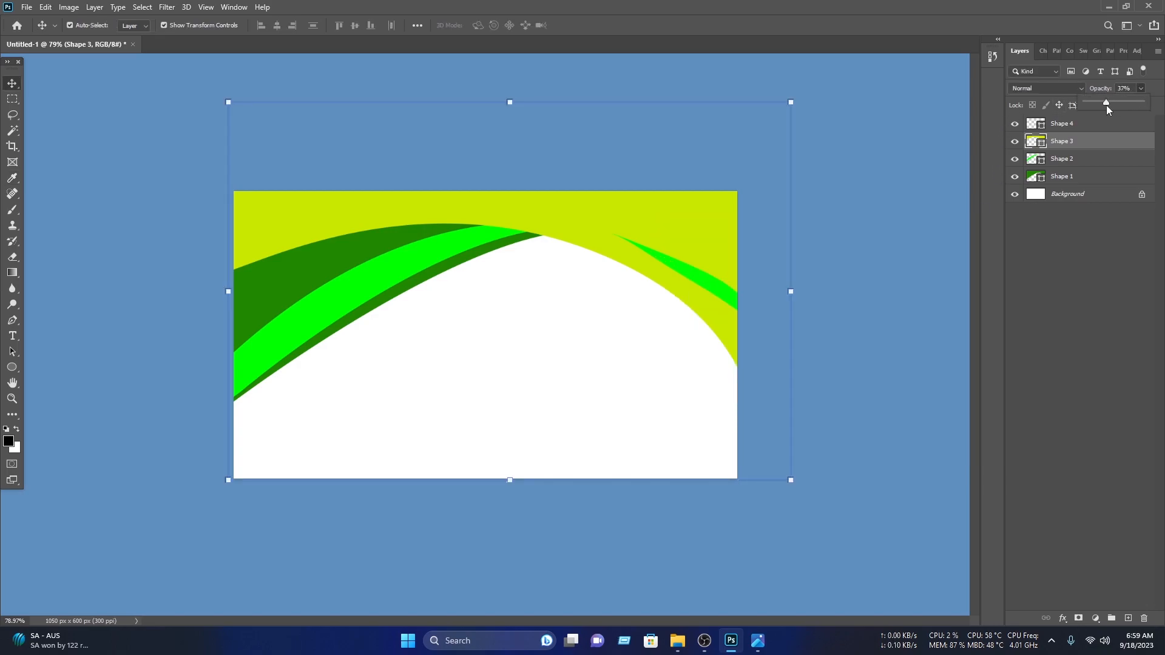
{"action": "left_click_drag", "start_coordinate": [1094, 104], "coordinate": [1114, 106]}
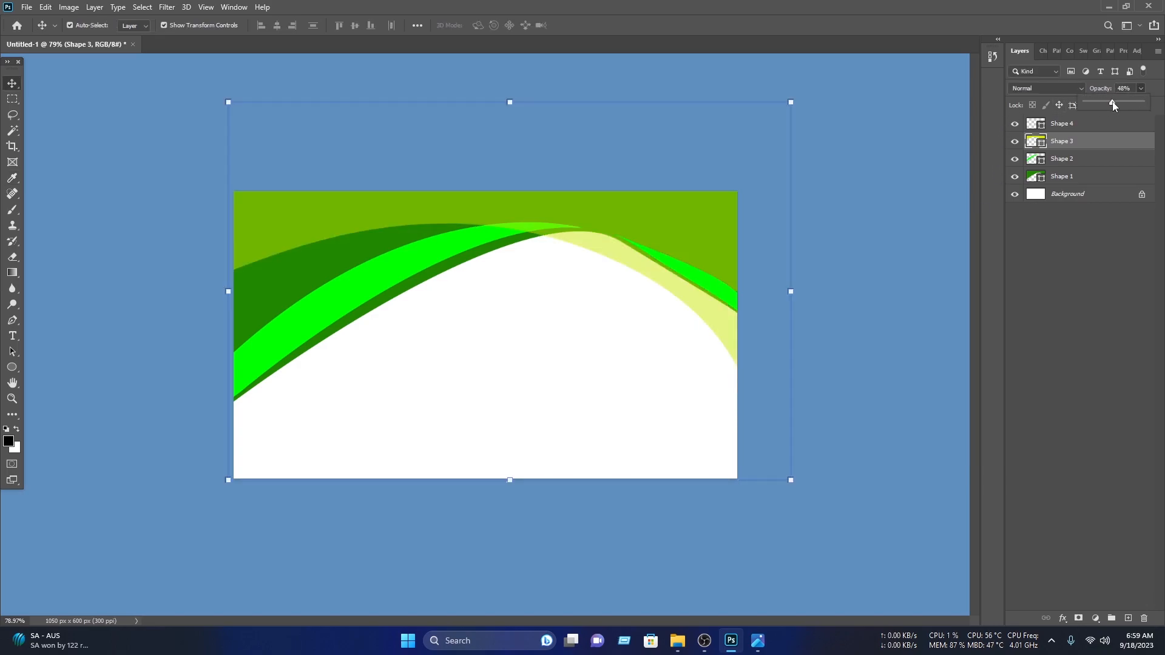
{"action": "left_click", "coordinate": [585, 347]}
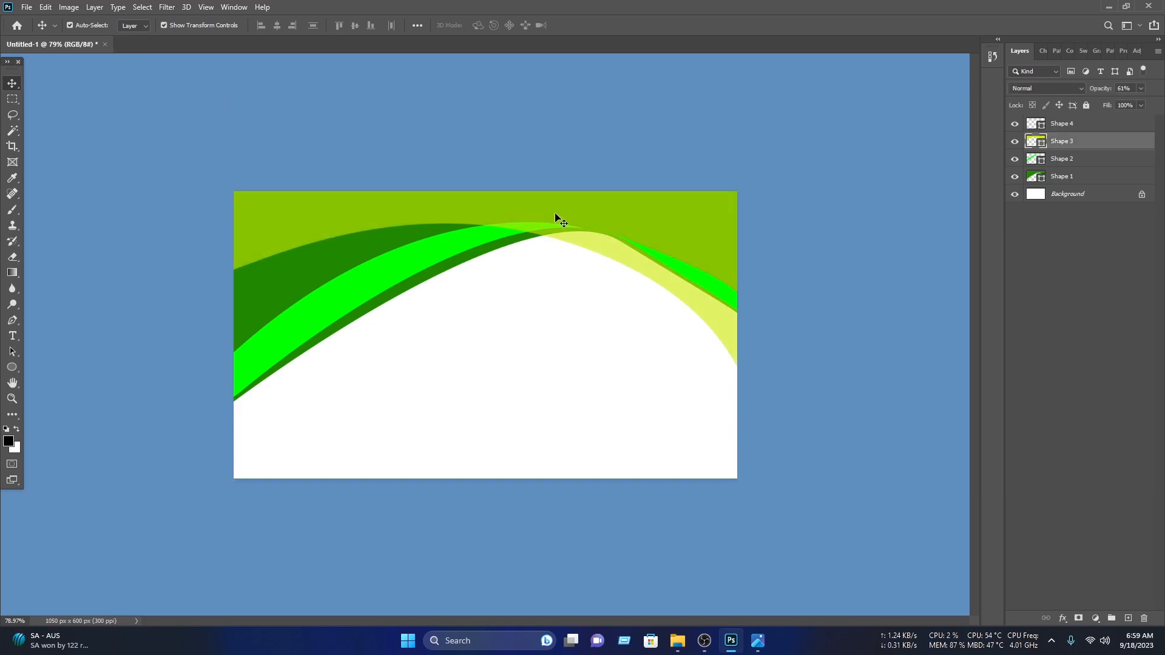
Step: Set the background colour around the canvas to black
{"action": "right_click", "coordinate": [854, 146]}
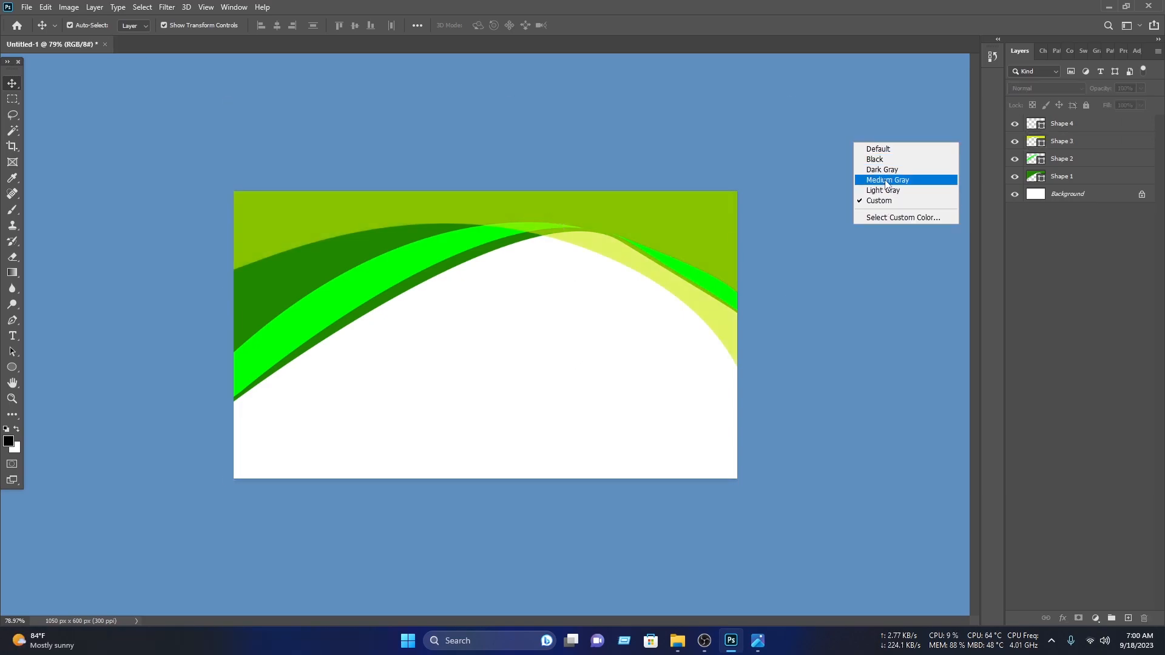
{"action": "left_click", "coordinate": [886, 160]}
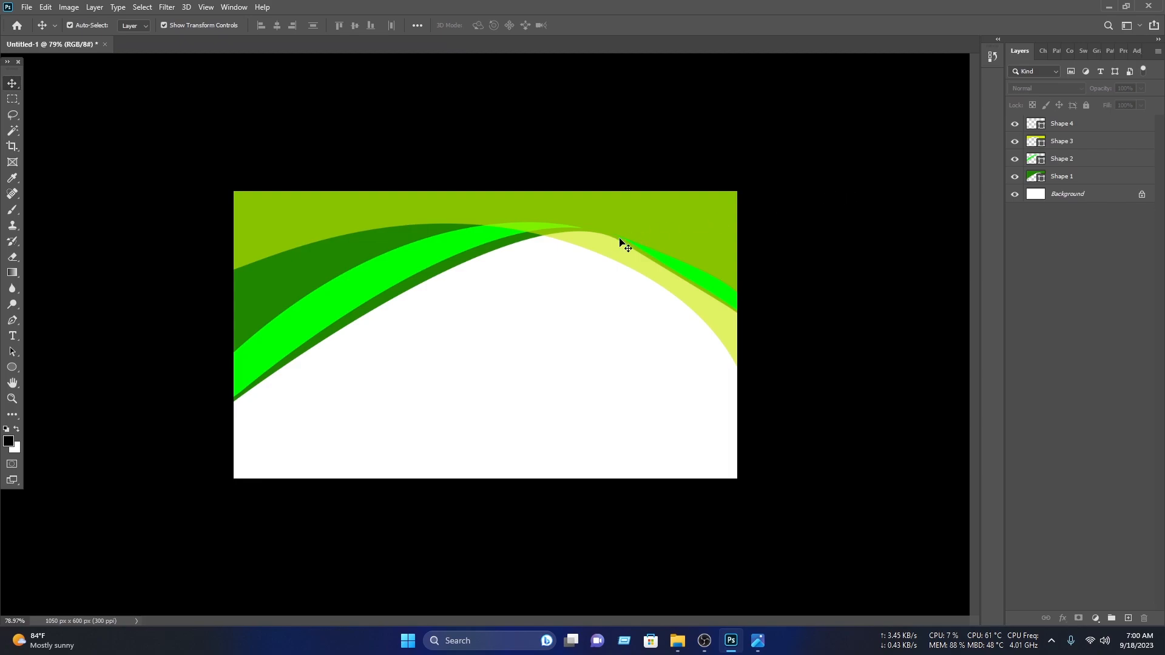
Step: Warp Shape 3 by pulling its left, right and upper handles so its lower edge follows the green bands' arc, and apply the transform
{"action": "left_click", "coordinate": [472, 219]}
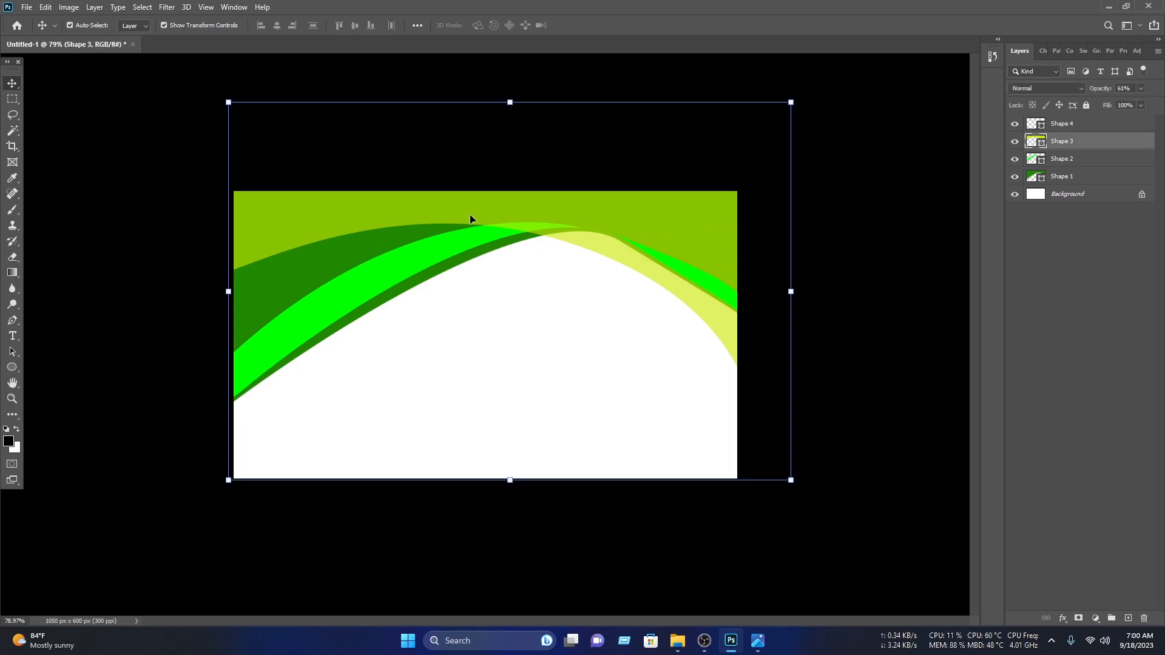
{"action": "key", "text": "ctrl+t"}
{"action": "right_click", "coordinate": [534, 210]}
{"action": "key", "text": "Escape"}
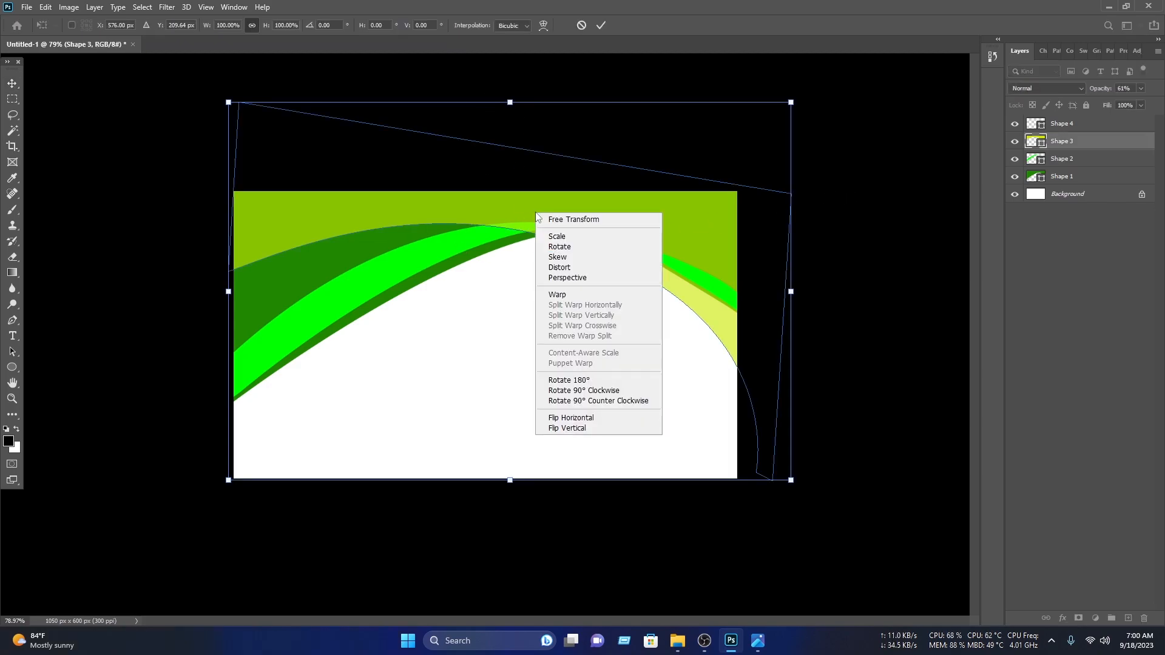
{"action": "left_click_drag", "start_coordinate": [229, 355], "coordinate": [137, 624]}
{"action": "left_click_drag", "start_coordinate": [228, 229], "coordinate": [218, 409]}
{"action": "left_click_drag", "start_coordinate": [791, 354], "coordinate": [829, 257]}
{"action": "left_click_drag", "start_coordinate": [415, 102], "coordinate": [578, 151]}
{"action": "left_click_drag", "start_coordinate": [603, 102], "coordinate": [607, 12]}
{"action": "scroll", "coordinate": [756, 273], "scroll_direction": "down", "scroll_amount": 2}
{"action": "left_click_drag", "start_coordinate": [770, 272], "coordinate": [757, 291]}
{"action": "left_click_drag", "start_coordinate": [263, 395], "coordinate": [264, 411]}
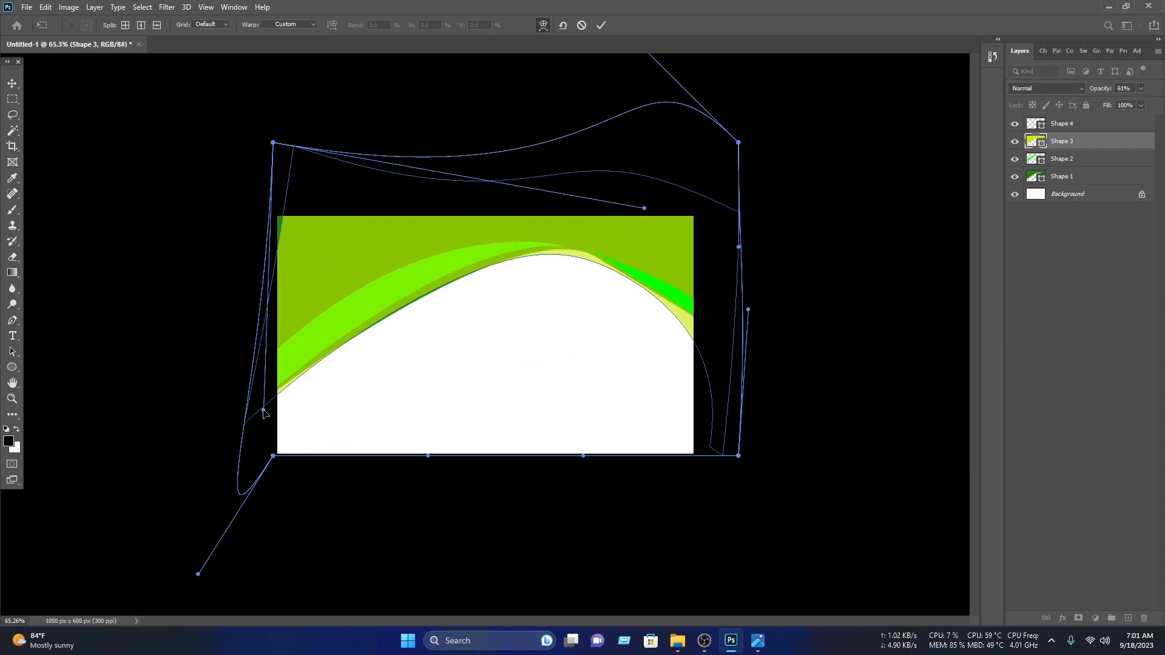
{"action": "left_click", "coordinate": [601, 25]}
Step: Place the Shape 4 layer below Shape 3, and adjust Shape 3 by raising it slightly and widening it to 101.80%
{"action": "left_click_drag", "start_coordinate": [667, 236], "coordinate": [667, 226]}
{"action": "scroll", "coordinate": [767, 325], "scroll_direction": "up", "scroll_amount": 6}
{"action": "left_click", "coordinate": [767, 325]}
{"action": "left_click_drag", "start_coordinate": [821, 194], "coordinate": [812, 175]}
{"action": "left_click_drag", "start_coordinate": [1080, 124], "coordinate": [1085, 151]}
{"action": "left_click_drag", "start_coordinate": [924, 236], "coordinate": [939, 237]}
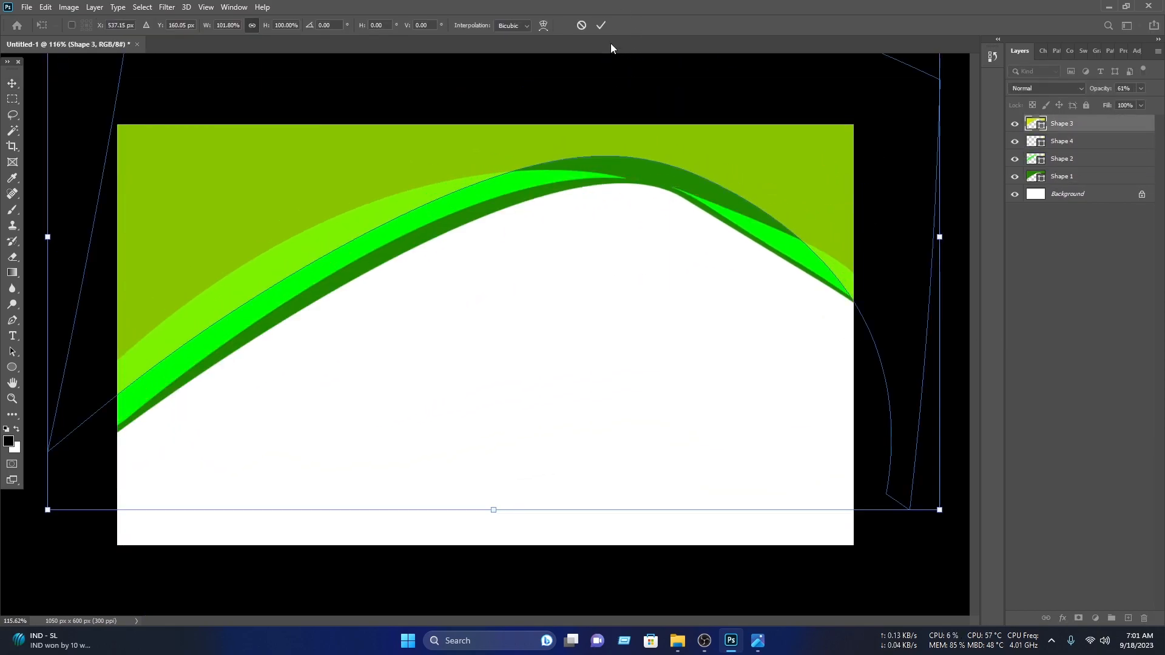
{"action": "left_click", "coordinate": [601, 25]}
{"action": "left_click", "coordinate": [562, 336]}
Step: Draw a black triangle about 532 x 141 px in the card's lower-right corner with the Pen tool
{"action": "left_click", "coordinate": [12, 320]}
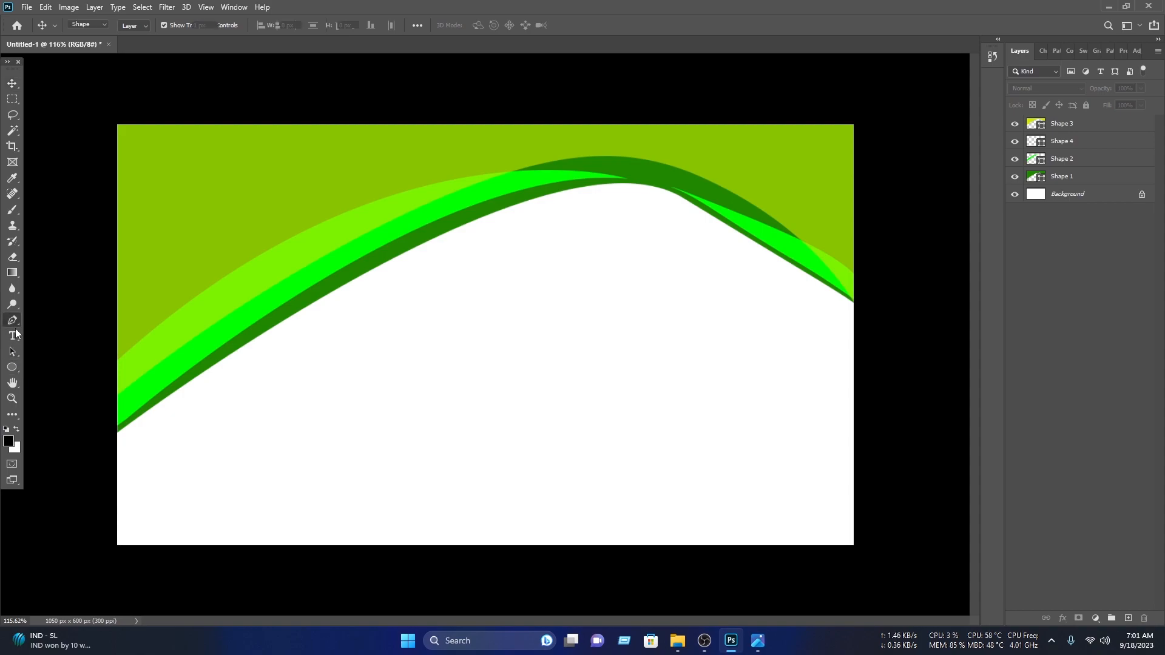
{"action": "left_click", "coordinate": [508, 547]}
{"action": "left_click", "coordinate": [875, 449]}
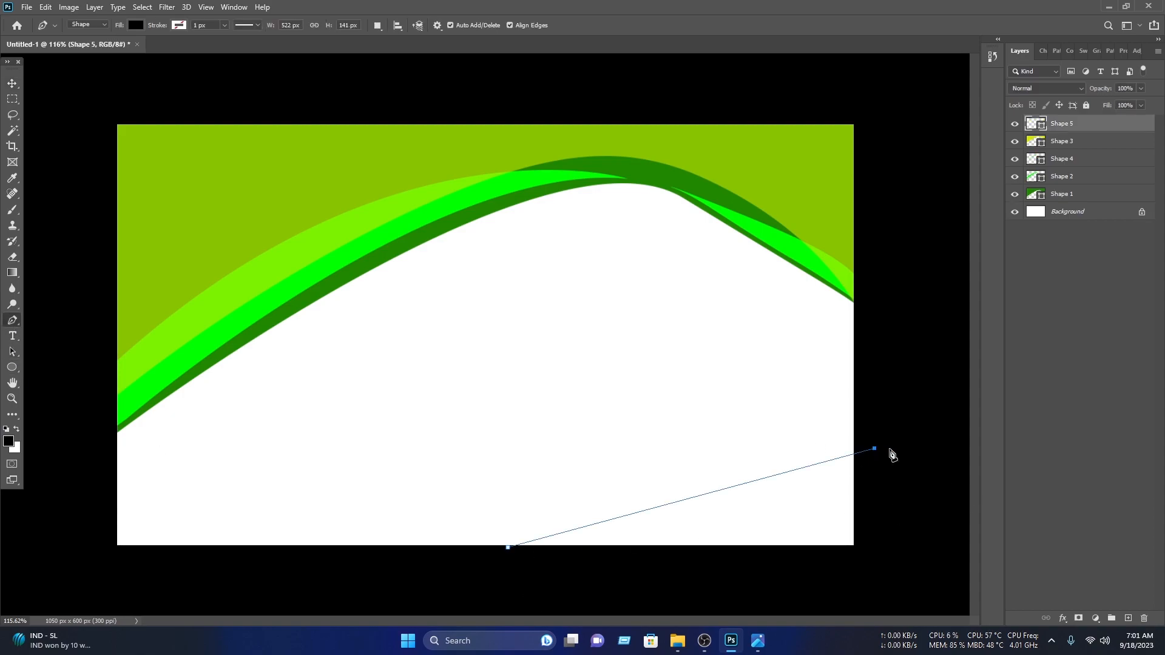
{"action": "left_click", "coordinate": [881, 511]}
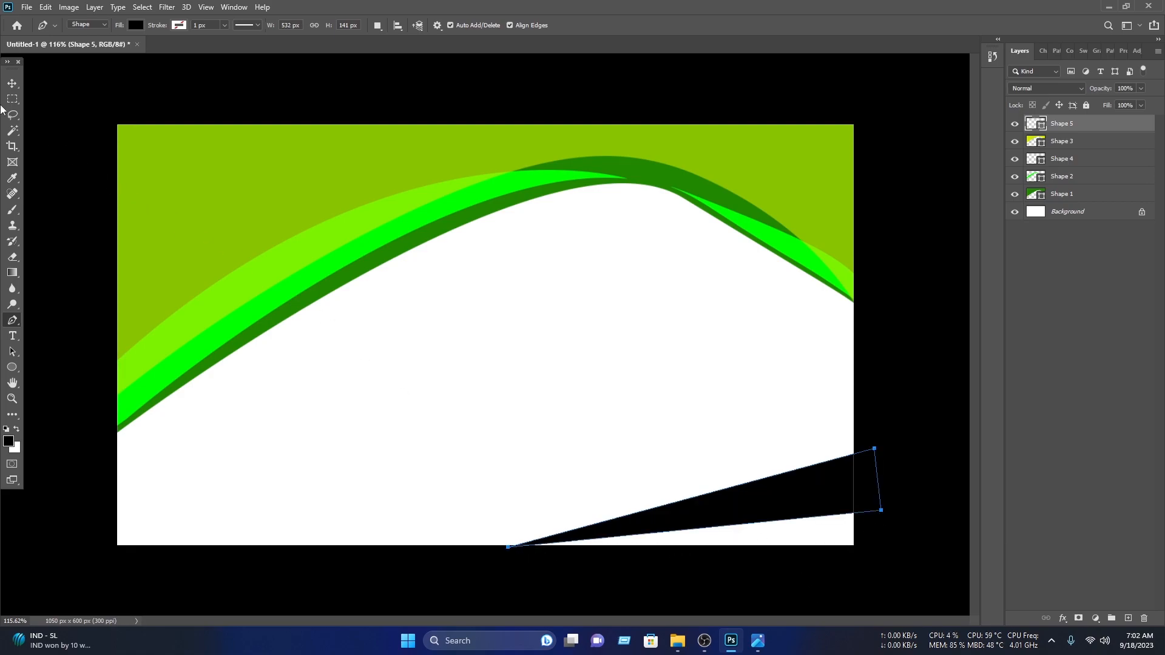
{"action": "left_click", "coordinate": [12, 83]}
{"action": "left_click", "coordinate": [120, 90]}
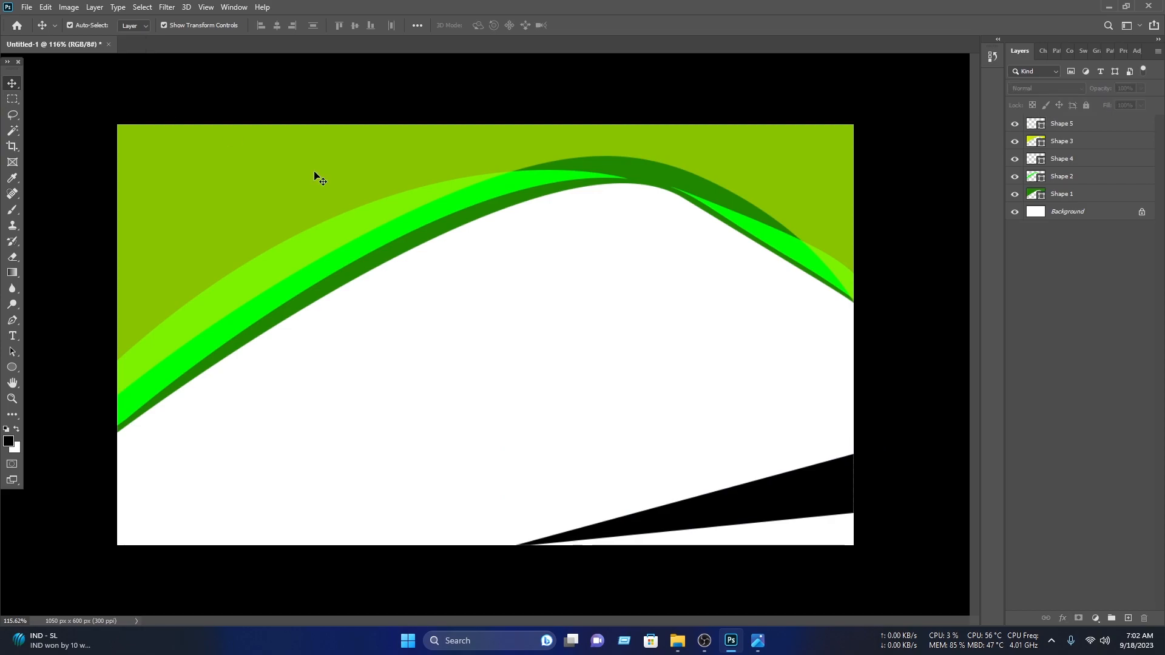
Step: Duplicate the black triangle slightly lower and rotate the copy by 6.31° so its tip meets the original's at the card's bottom edge
{"action": "left_click", "coordinate": [831, 505]}
{"action": "left_click_drag", "start_coordinate": [828, 502], "coordinate": [826, 532]}
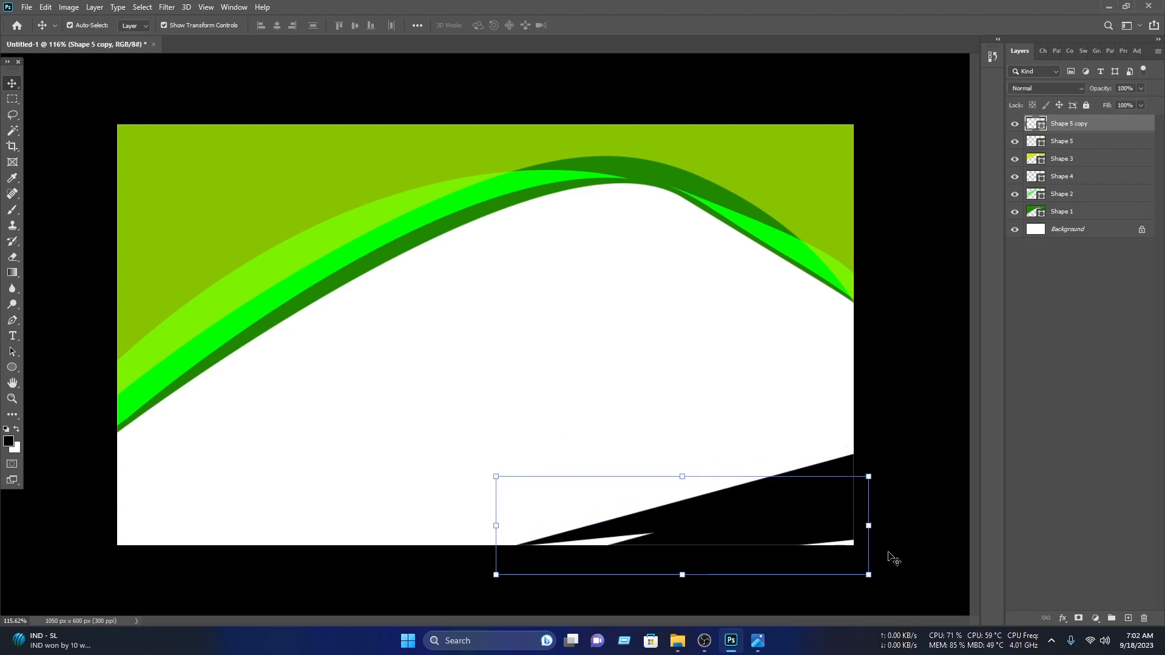
{"action": "left_click_drag", "start_coordinate": [877, 594], "coordinate": [848, 535]}
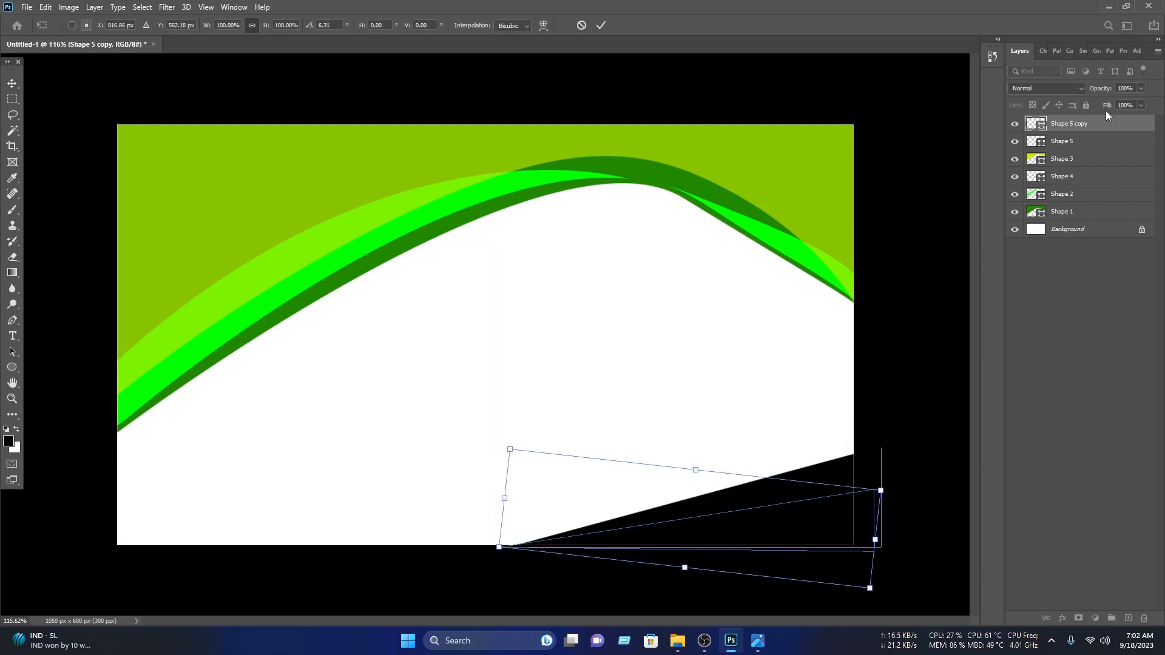
Step: Change the Shape 5 copy's fill colour to red ff0000 and move its layer below Shape 5
{"action": "double_click", "coordinate": [1032, 126]}
{"action": "type", "text": "ff0000"}
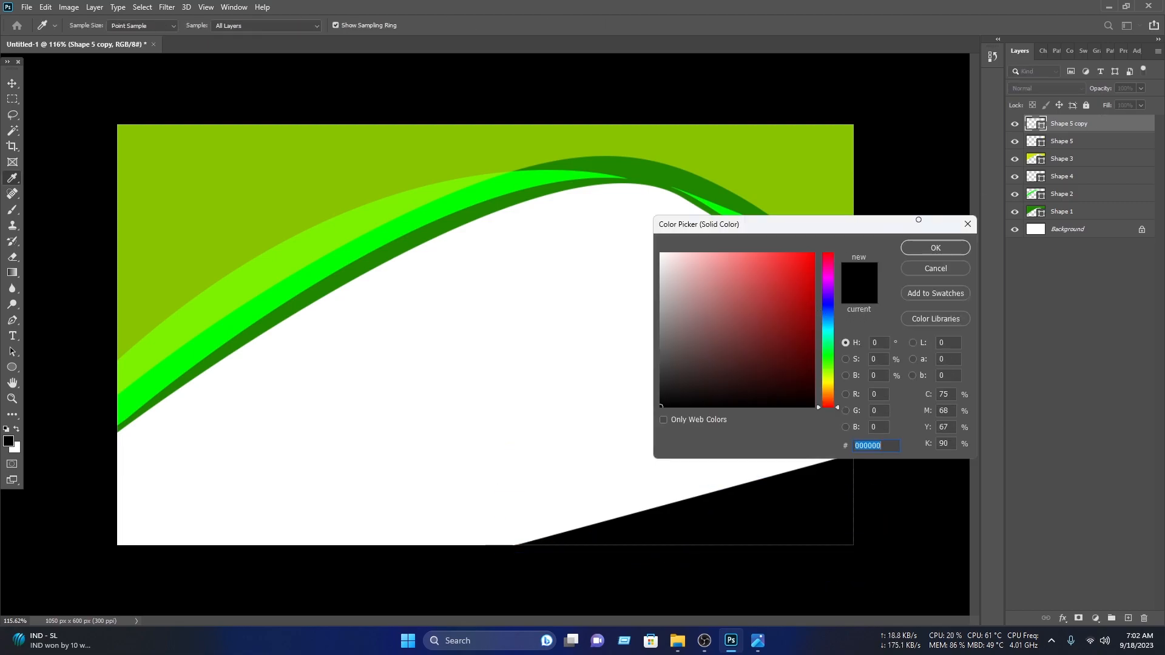
{"action": "left_click", "coordinate": [944, 250]}
{"action": "left_click_drag", "start_coordinate": [1107, 129], "coordinate": [1105, 151]}
{"action": "left_click", "coordinate": [631, 425]}
Step: Change the black triangle's fill colour to light green 7cf100 by sampling the light green band
{"action": "left_click", "coordinate": [822, 494]}
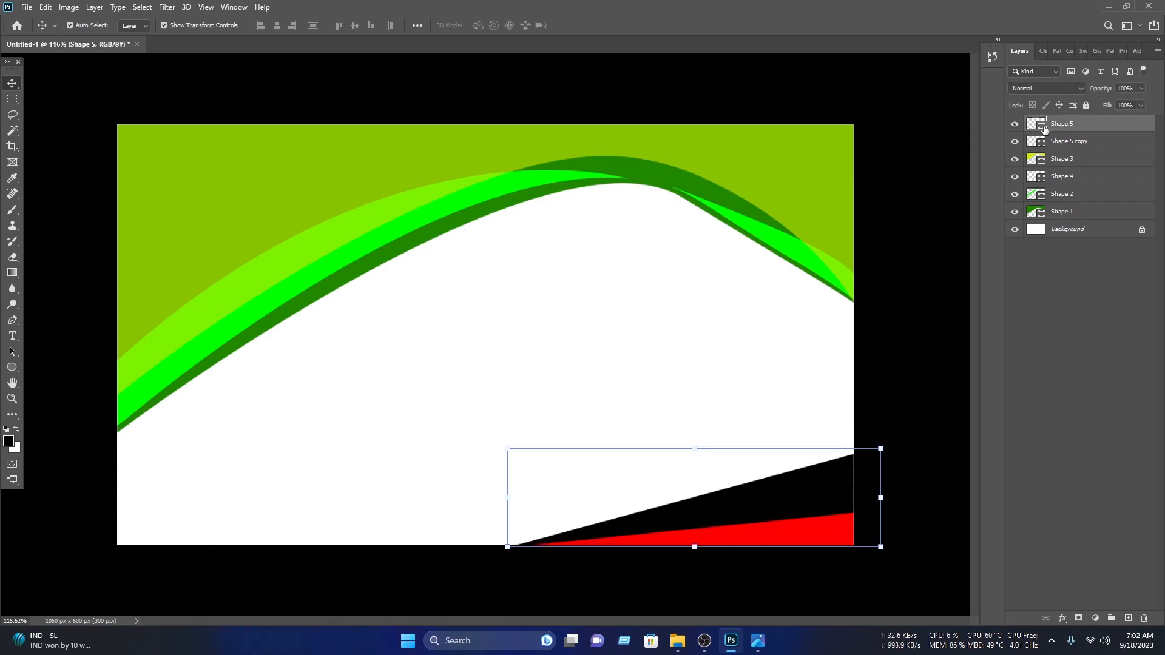
{"action": "left_click", "coordinate": [441, 187]}
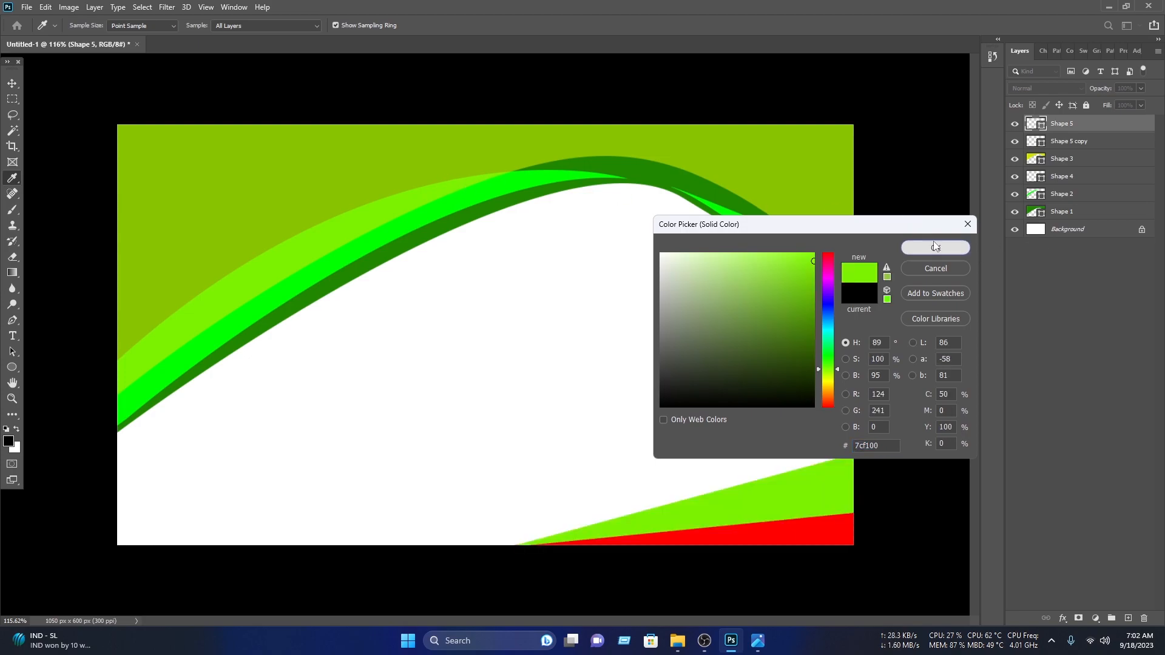
{"action": "left_click", "coordinate": [935, 248]}
{"action": "left_click", "coordinate": [903, 299]}
Step: Change the red triangle's fill colour to dark green 208800 by sampling the dark green band
{"action": "left_click", "coordinate": [829, 540]}
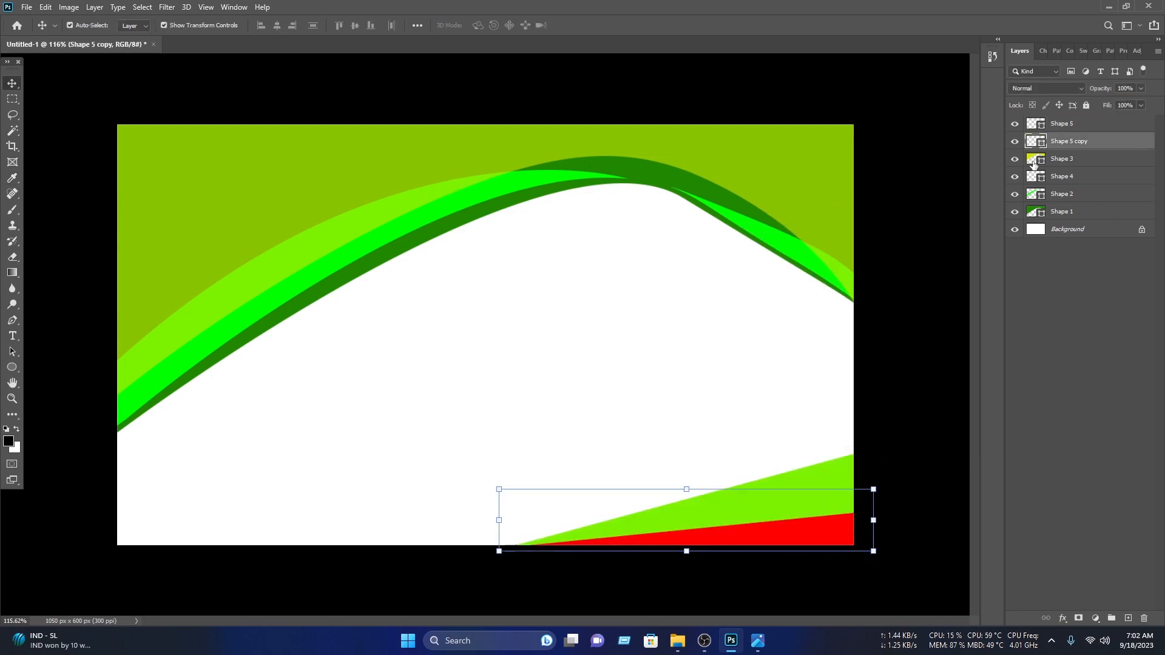
{"action": "left_click", "coordinate": [1031, 126]}
{"action": "double_click", "coordinate": [1031, 142]}
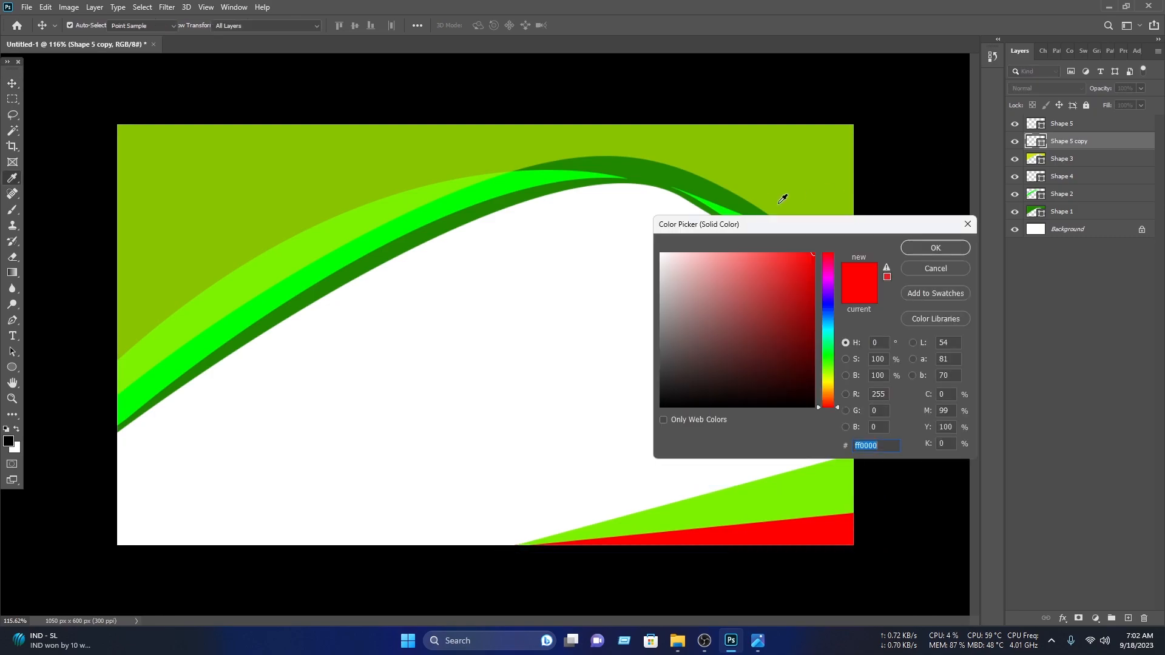
{"action": "left_click", "coordinate": [711, 188]}
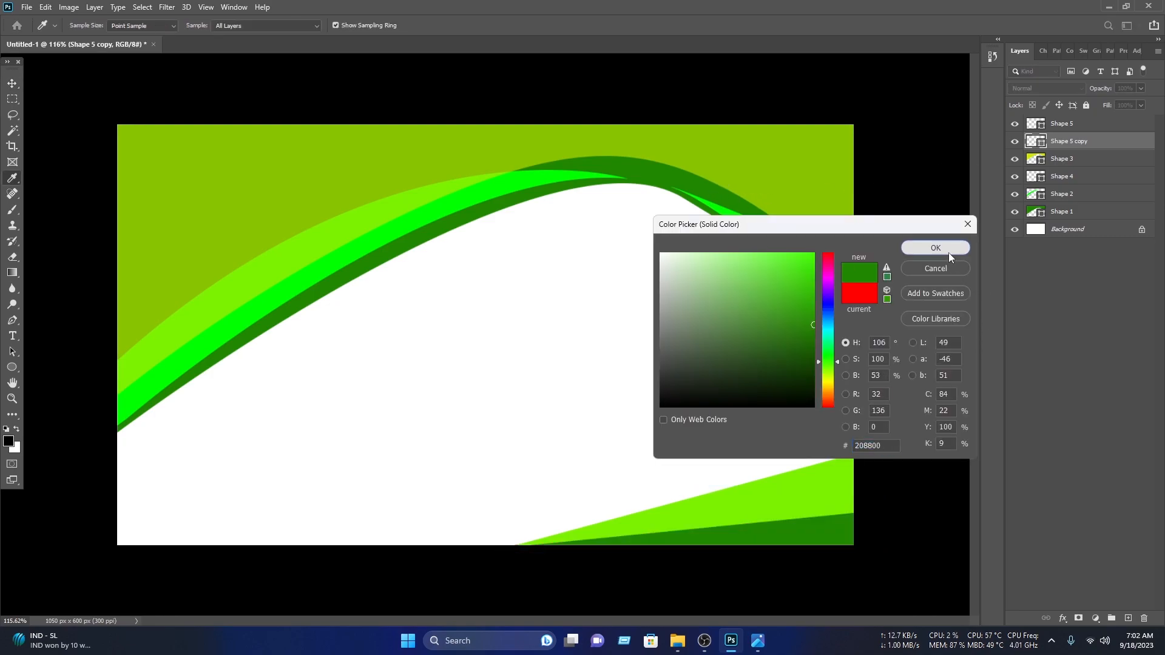
{"action": "left_click", "coordinate": [949, 252]}
Step: Select both green triangles in the card's lower-right corner and shift them slightly down
{"action": "left_click", "coordinate": [668, 310]}
{"action": "left_click_drag", "start_coordinate": [677, 387], "coordinate": [853, 576]}
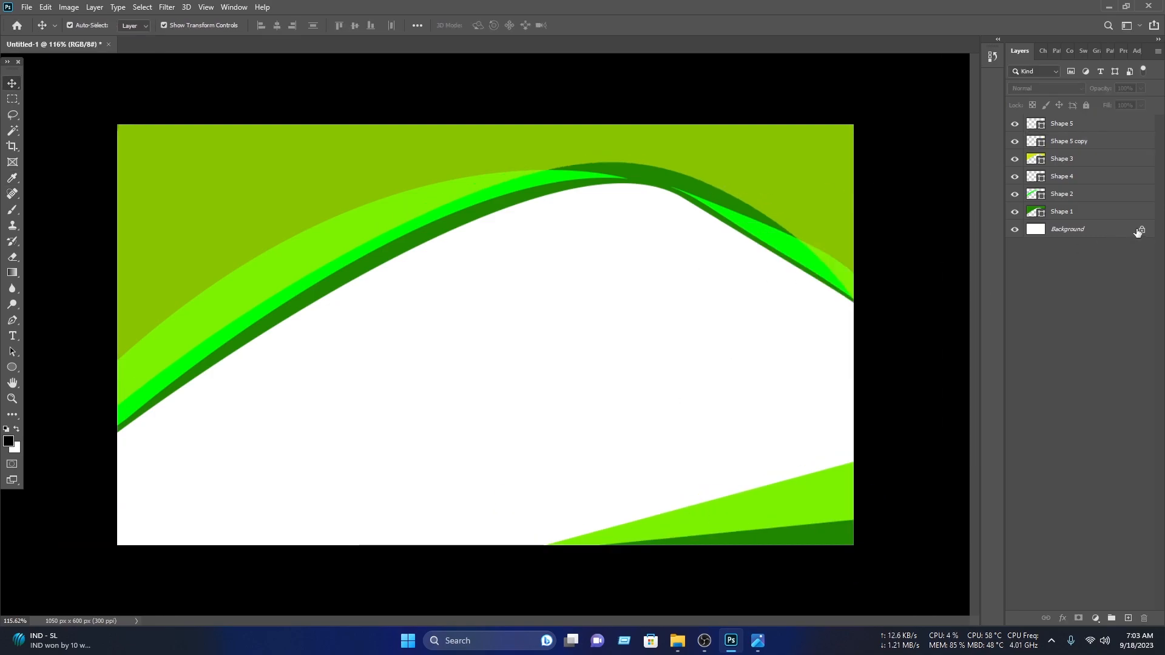
Step: Unlock the Background layer and give it a black Color Overlay with Normal blend mode at 100% opacity
{"action": "left_click", "coordinate": [1140, 231]}
{"action": "left_click", "coordinate": [1142, 231]}
{"action": "right_click", "coordinate": [1130, 231]}
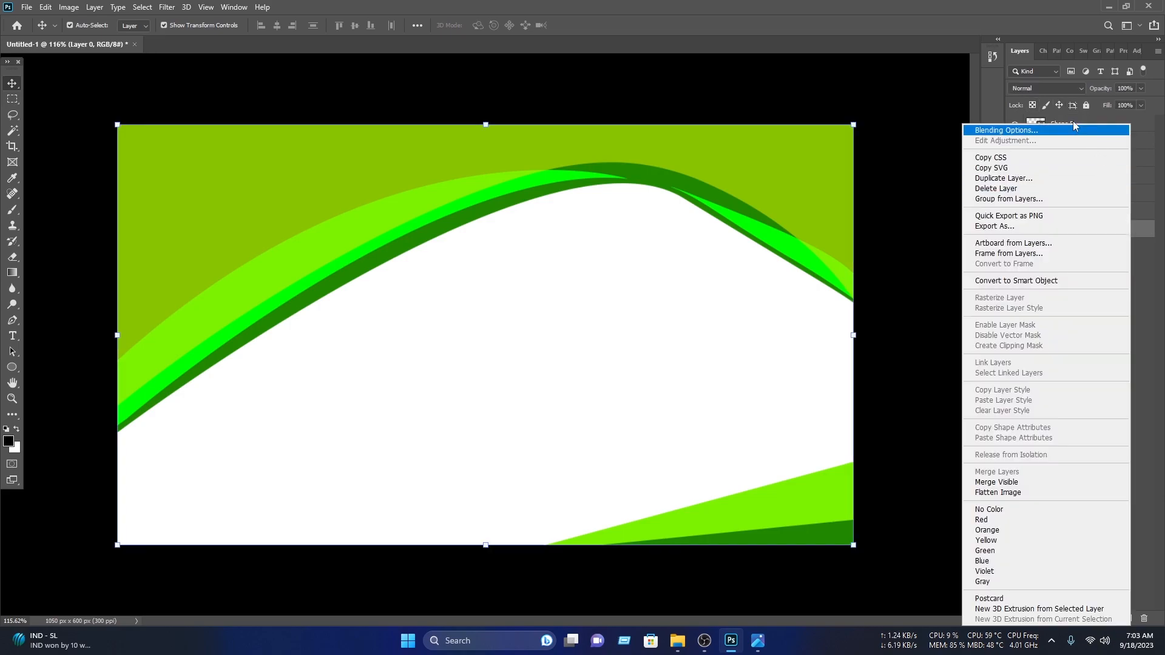
{"action": "left_click", "coordinate": [1057, 131]}
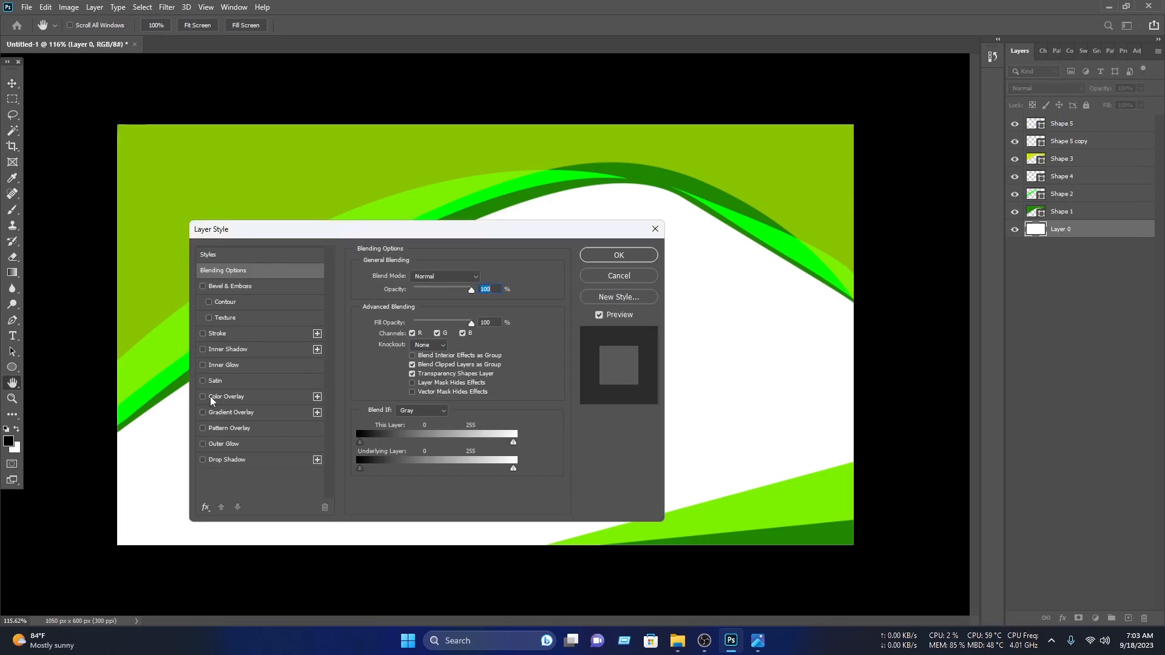
{"action": "left_click", "coordinate": [229, 398]}
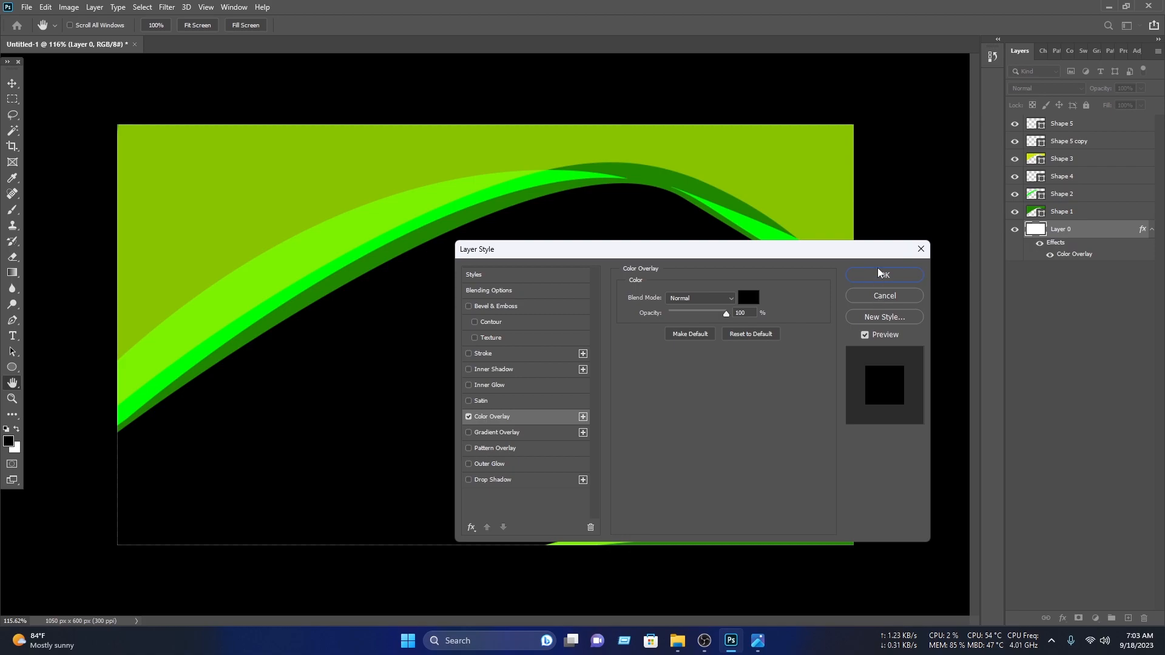
{"action": "left_click", "coordinate": [883, 275]}
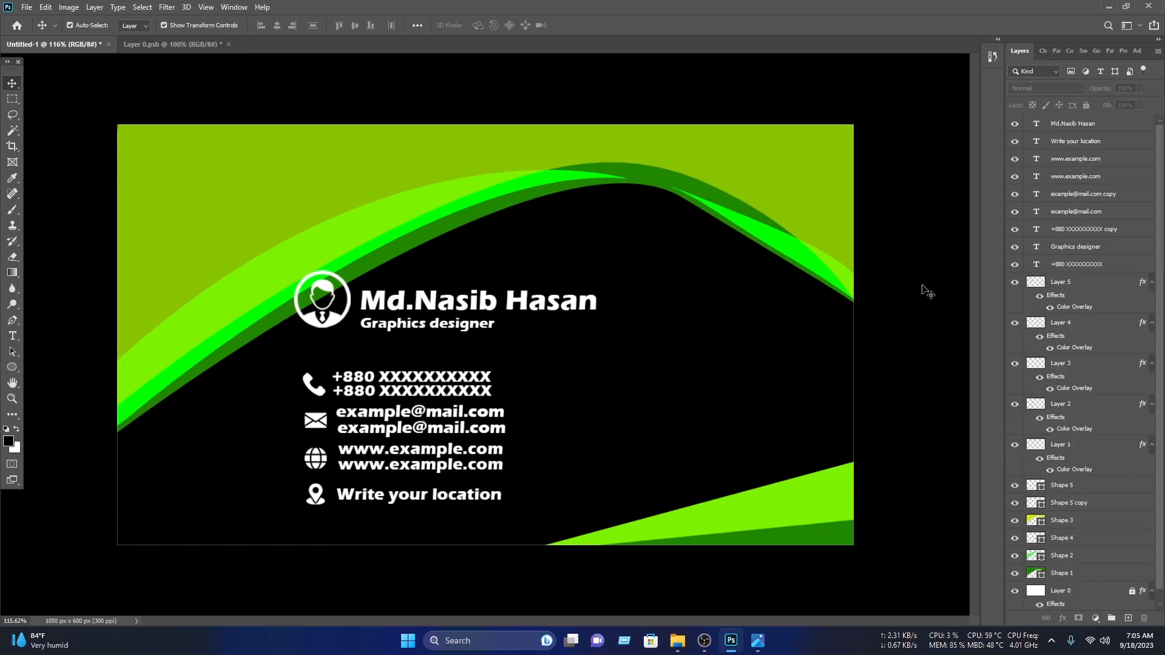
Step: Lock all the curved shape layers and the two green corner triangle layers
{"action": "left_click_drag", "start_coordinate": [922, 286], "coordinate": [797, 120]}
{"action": "left_click", "coordinate": [1087, 105]}
{"action": "left_click_drag", "start_coordinate": [428, 82], "coordinate": [516, 205]}
{"action": "left_click", "coordinate": [1087, 105]}
{"action": "left_click", "coordinate": [928, 237]}
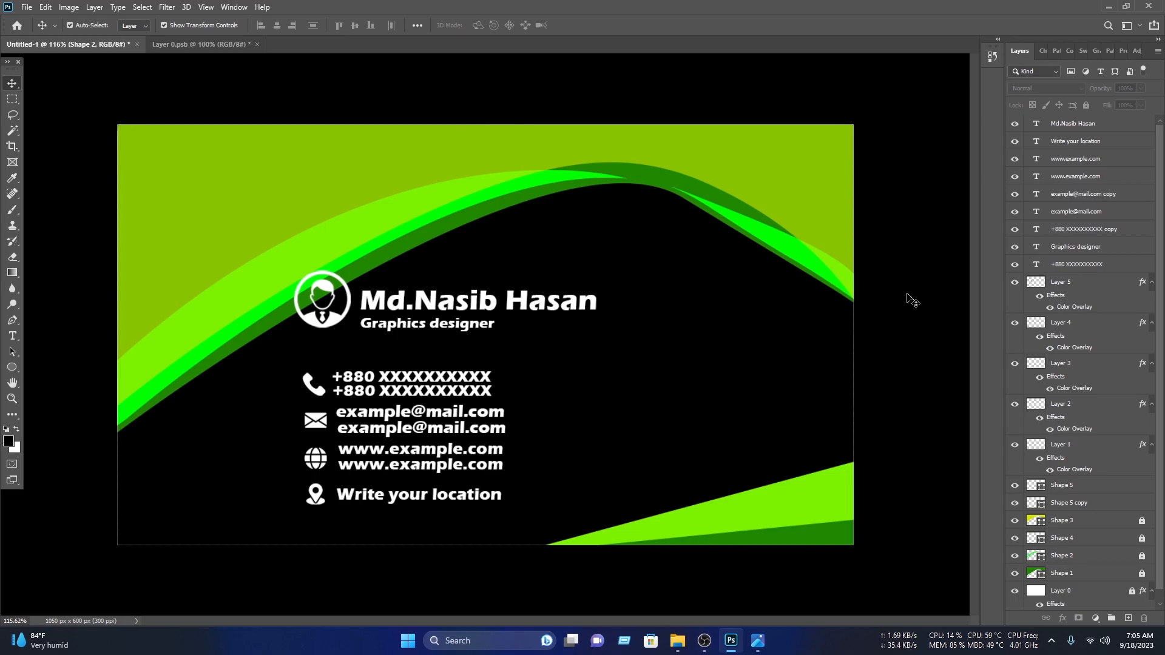
{"action": "left_click_drag", "start_coordinate": [769, 465], "coordinate": [892, 563]}
{"action": "left_click", "coordinate": [1086, 106]}
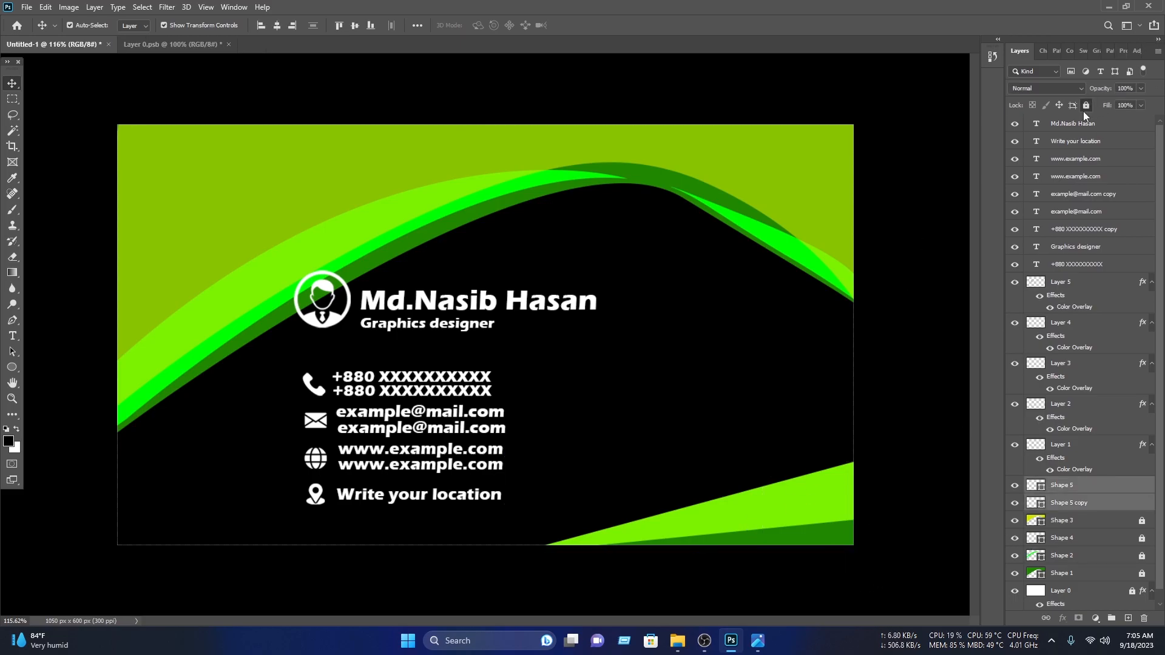
Step: Scale down the avatar icon, name and job title together and move them toward the card's centre under the curve
{"action": "left_click_drag", "start_coordinate": [613, 359], "coordinate": [559, 275]}
{"action": "left_click_drag", "start_coordinate": [807, 281], "coordinate": [736, 267]}
{"action": "mouse_move", "coordinate": [696, 257]}
{"action": "left_mouse_down"}
{"action": "mouse_move", "coordinate": [680, 247]}
{"action": "mouse_move", "coordinate": [685, 261]}
{"action": "left_mouse_up"}
{"action": "left_click", "coordinate": [602, 25]}
Step: Scale down the phone, e-mail, website and location rows together with their icons and reposition them
{"action": "left_click_drag", "start_coordinate": [537, 501], "coordinate": [301, 361]}
{"action": "left_click_drag", "start_coordinate": [421, 369], "coordinate": [338, 384]}
{"action": "left_click_drag", "start_coordinate": [423, 520], "coordinate": [403, 508]}
{"action": "left_click_drag", "start_coordinate": [304, 409], "coordinate": [414, 373]}
{"action": "left_click", "coordinate": [602, 26]}
Step: Move the avatar, name and job title below the curve's peak and shift the contact rows slightly left
{"action": "left_click_drag", "start_coordinate": [749, 312], "coordinate": [503, 243]}
{"action": "left_click_drag", "start_coordinate": [583, 249], "coordinate": [551, 255]}
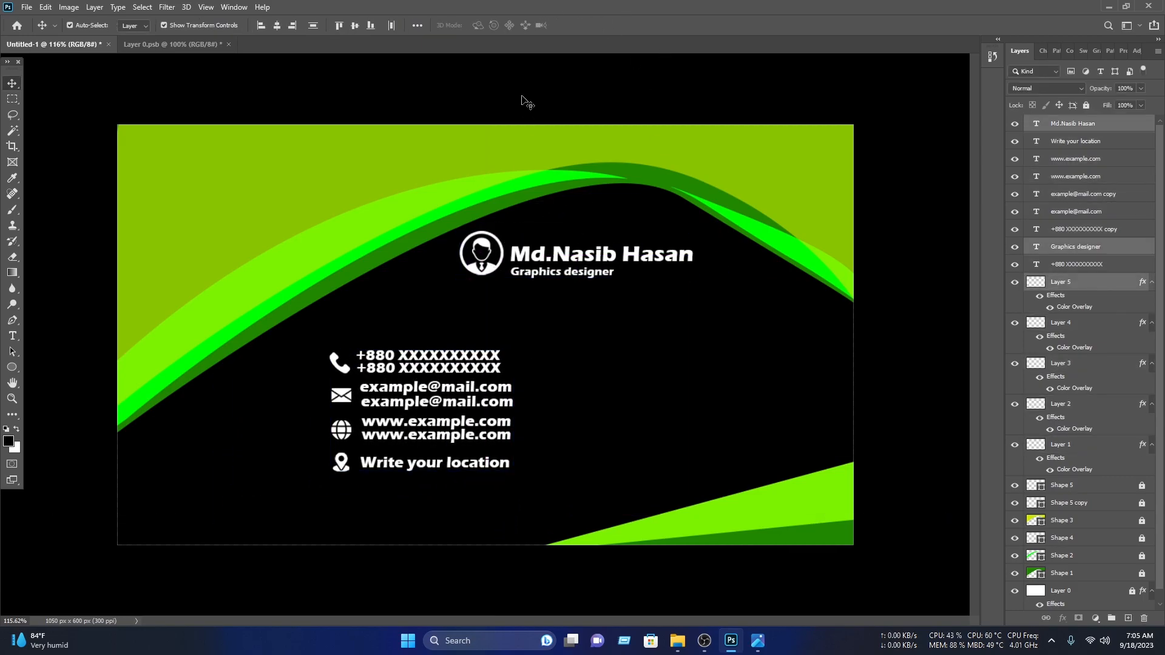
{"action": "left_click", "coordinate": [526, 101]}
{"action": "left_click_drag", "start_coordinate": [537, 501], "coordinate": [309, 358]}
{"action": "left_click_drag", "start_coordinate": [420, 388], "coordinate": [409, 387]}
{"action": "left_click", "coordinate": [611, 107]}
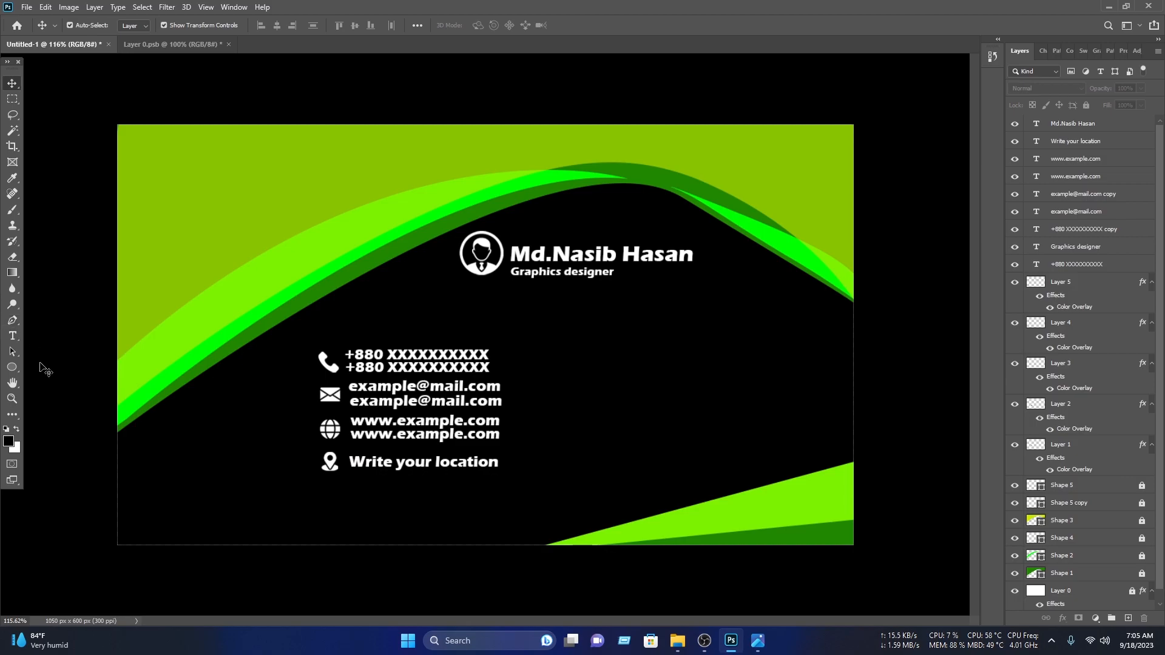
Step: Draw a thin vertical rounded rectangle, about 5 x 181 px, just to the right of the contact rows
{"action": "left_click", "coordinate": [12, 367]}
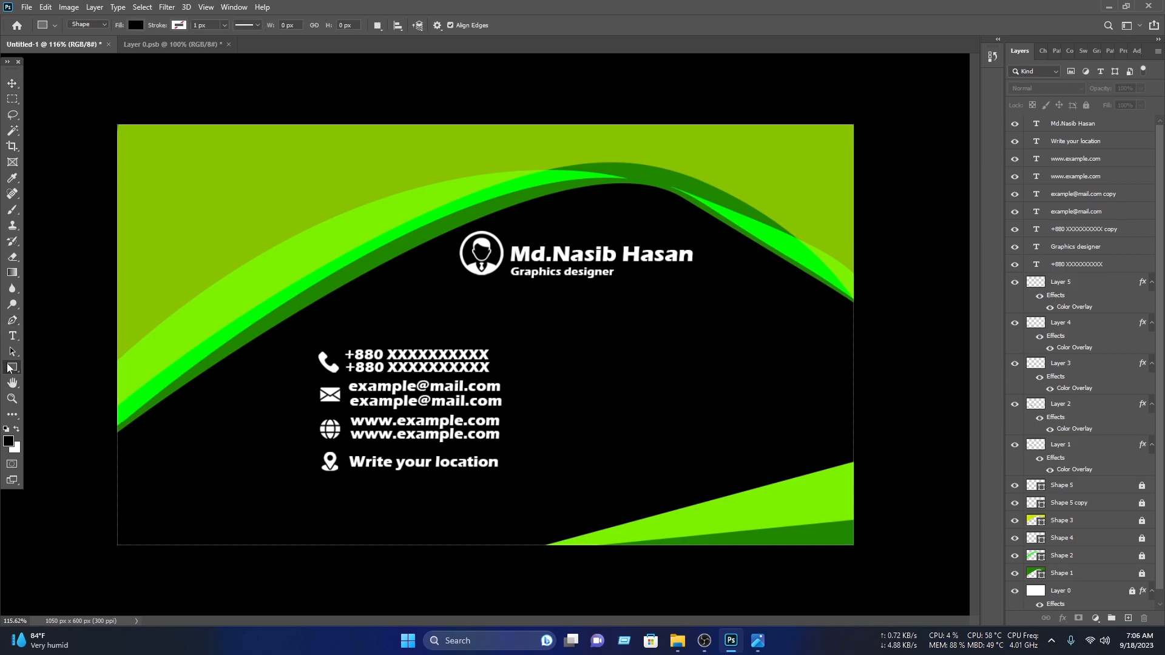
{"action": "right_click", "coordinate": [11, 368]}
{"action": "left_click", "coordinate": [60, 381]}
{"action": "left_click_drag", "start_coordinate": [529, 345], "coordinate": [530, 472]}
{"action": "key", "text": "v"}
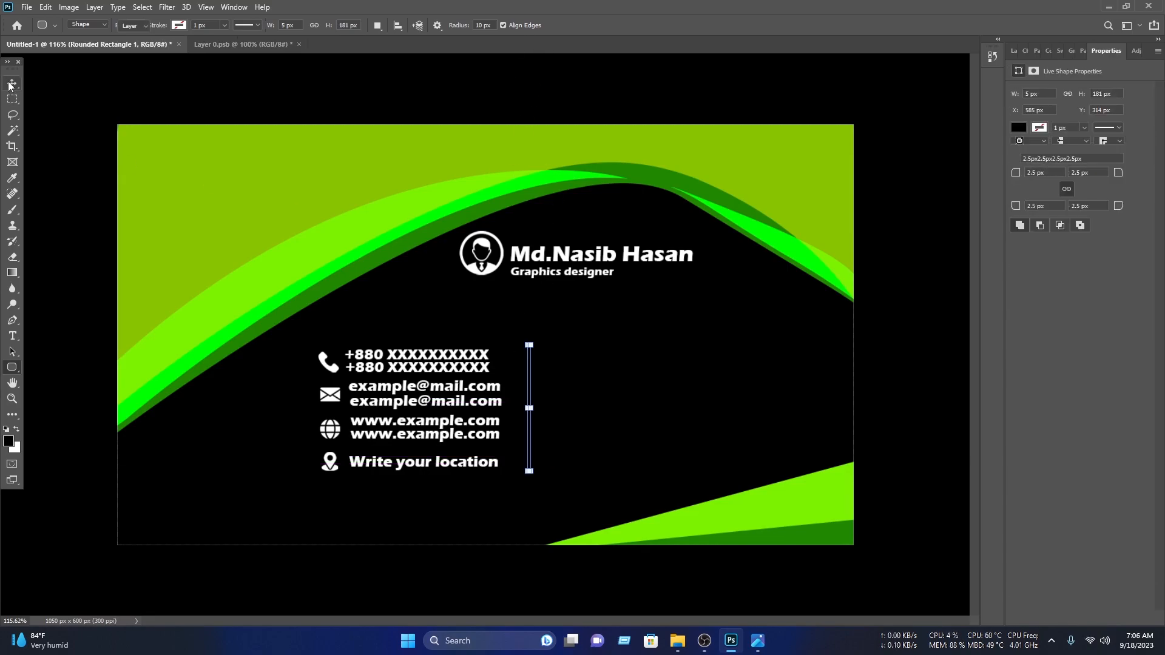
Step: Set the thin rounded rectangle's fill colour to white
{"action": "left_click", "coordinate": [1018, 128]}
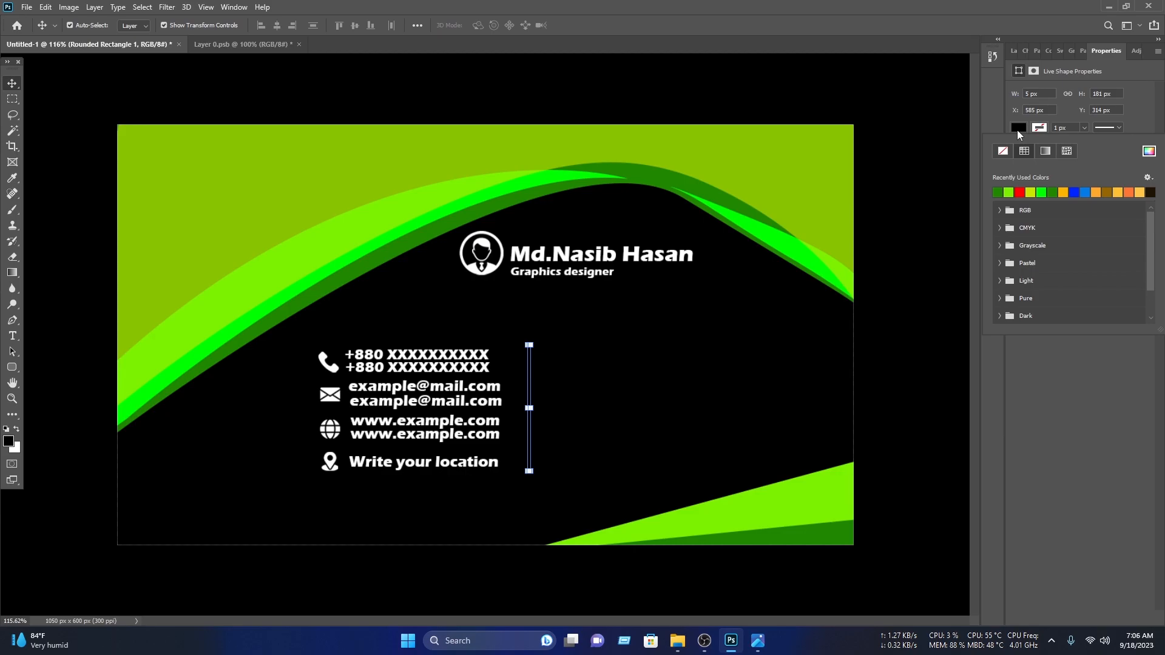
{"action": "left_click", "coordinate": [1148, 152]}
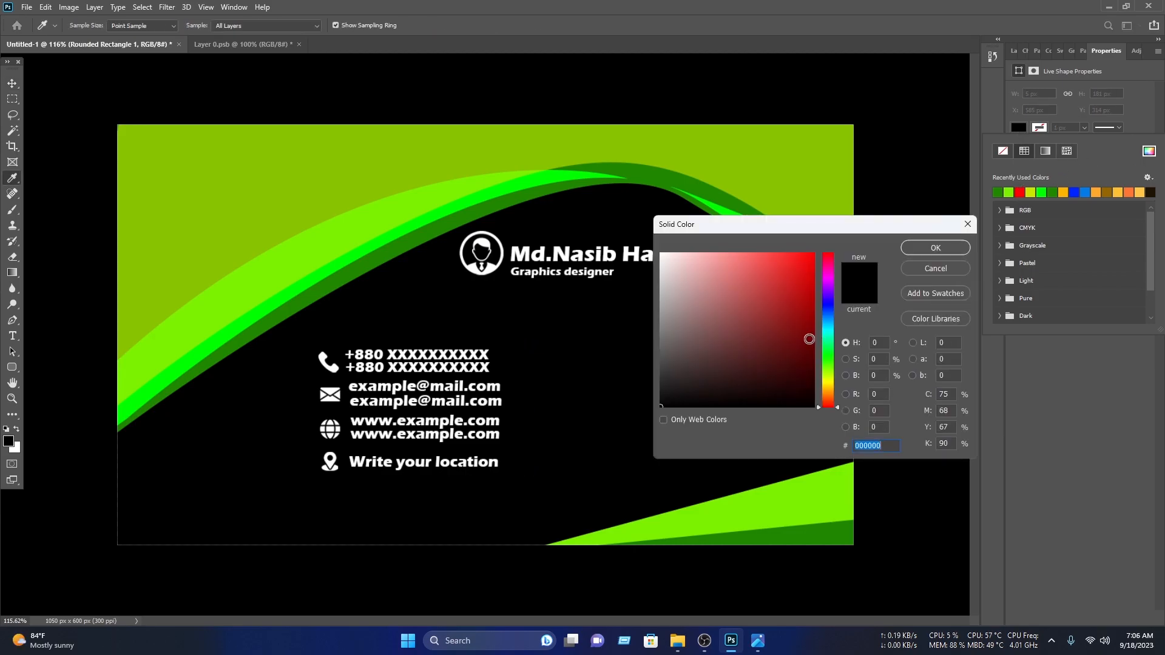
{"action": "left_click", "coordinate": [940, 248]}
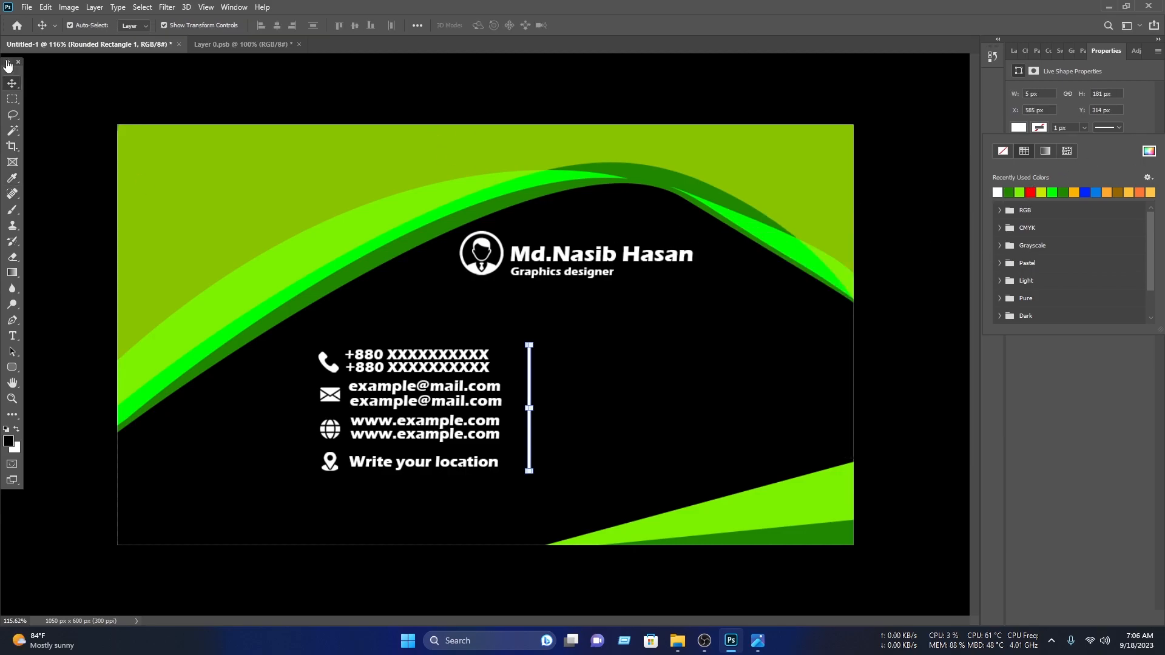
Step: Transform the white divider line to about 48% width and 115% height
{"action": "left_click", "coordinate": [530, 342]}
{"action": "left_click_drag", "start_coordinate": [530, 342], "coordinate": [529, 325]}
{"action": "left_click", "coordinate": [601, 24]}
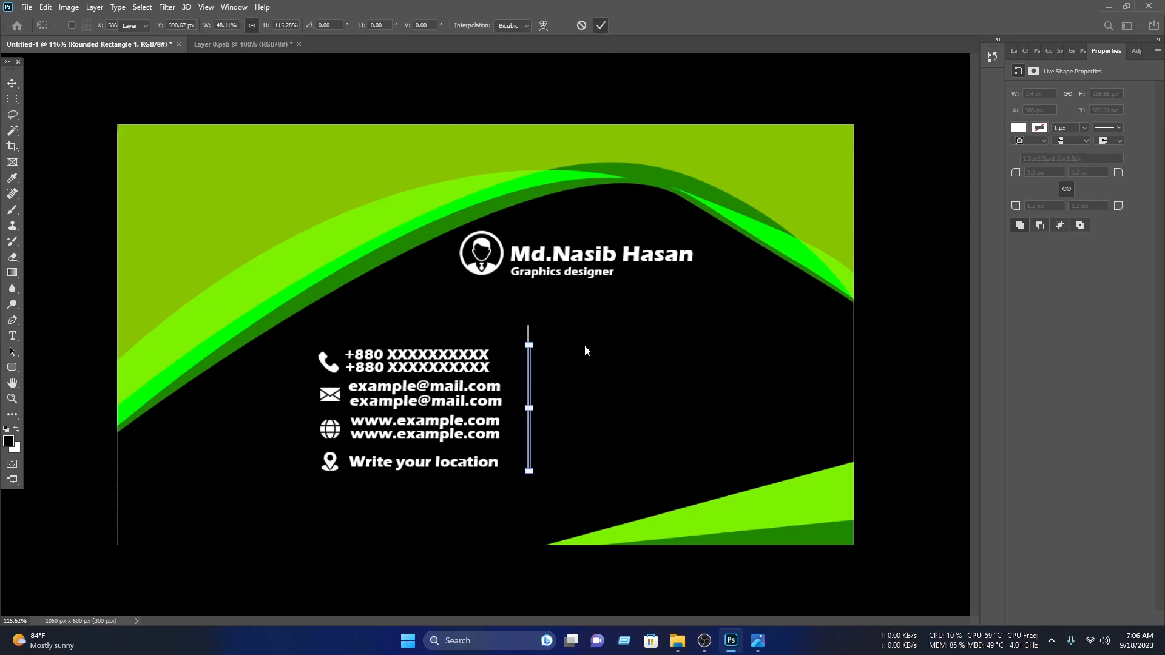
{"action": "left_click", "coordinate": [932, 329]}
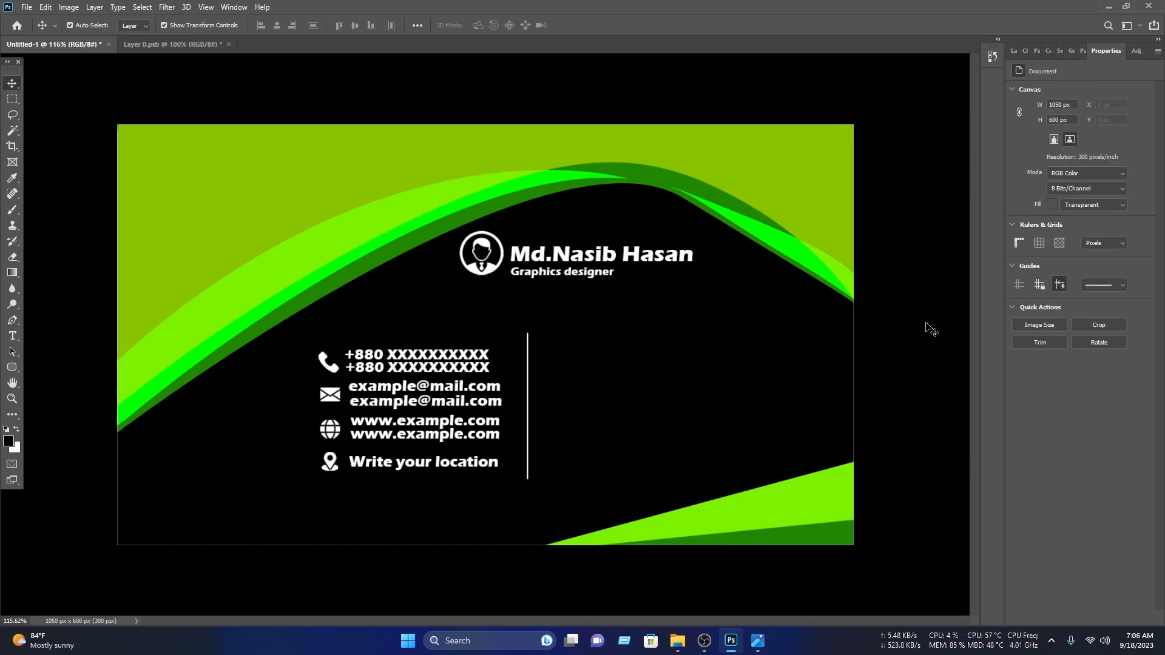
Step: Open the logo file Nasib IT.png
{"action": "left_click", "coordinate": [28, 9]}
{"action": "left_click", "coordinate": [121, 33]}
{"action": "scroll", "coordinate": [146, 176], "scroll_direction": "down", "scroll_amount": 3}
{"action": "scroll", "coordinate": [79, 200], "scroll_direction": "down", "scroll_amount": 2}
{"action": "left_click", "coordinate": [79, 201]}
{"action": "scroll", "coordinate": [219, 182], "scroll_direction": "down", "scroll_amount": 4}
{"action": "double_click", "coordinate": [219, 221]}
Step: Bring the round logo into the business card, scale it to about 13% and place it right of the divider
{"action": "left_click", "coordinate": [337, 295]}
{"action": "left_click_drag", "start_coordinate": [352, 285], "coordinate": [646, 349]}
{"action": "left_click_drag", "start_coordinate": [834, 355], "coordinate": [323, 362]}
{"action": "left_click_drag", "start_coordinate": [270, 368], "coordinate": [586, 408]}
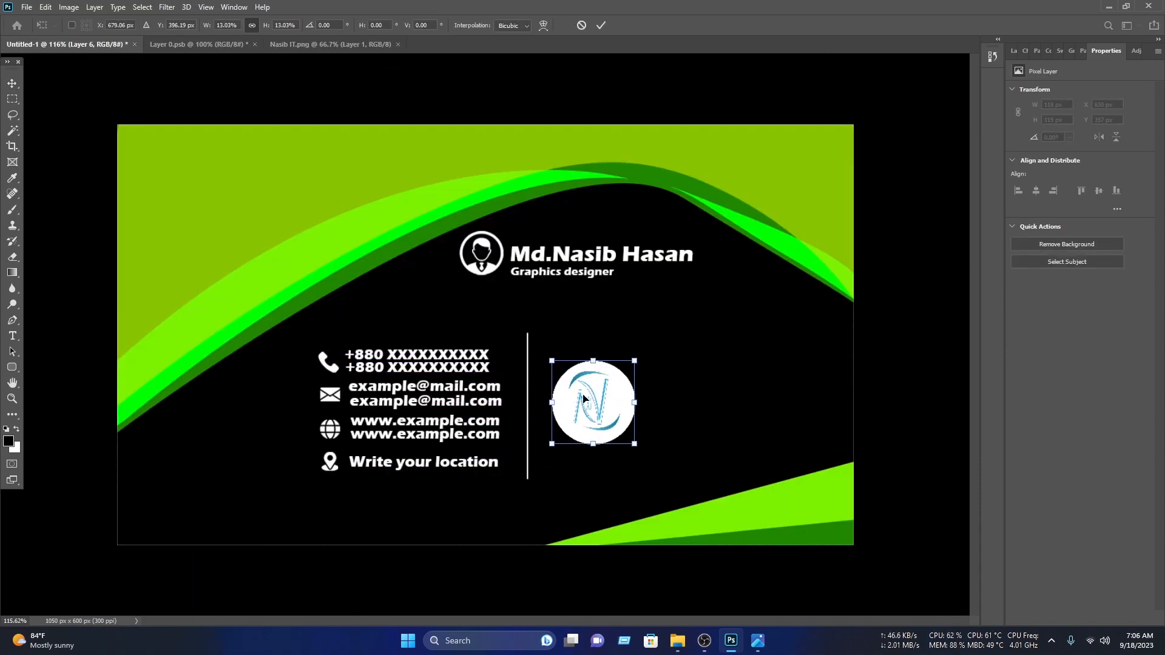
{"action": "key", "text": "Return"}
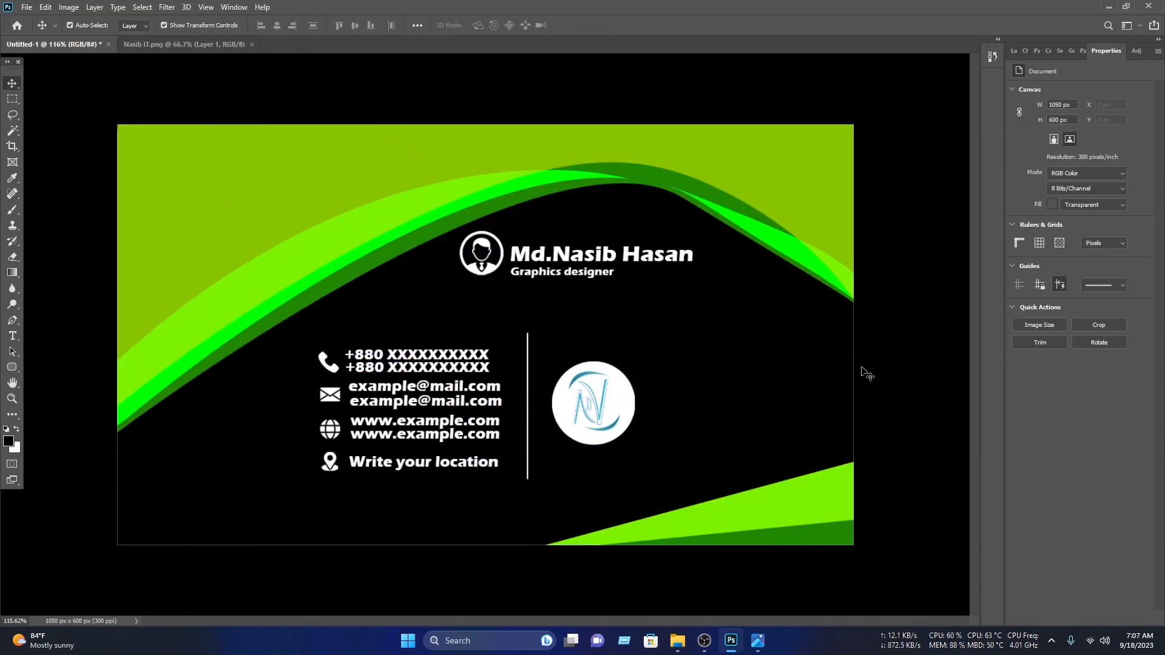
Step: Paste the Nasib IT name, its tagline and underline into the card, scale them down and place them beside the logo
{"action": "key", "text": "ctrl+v"}
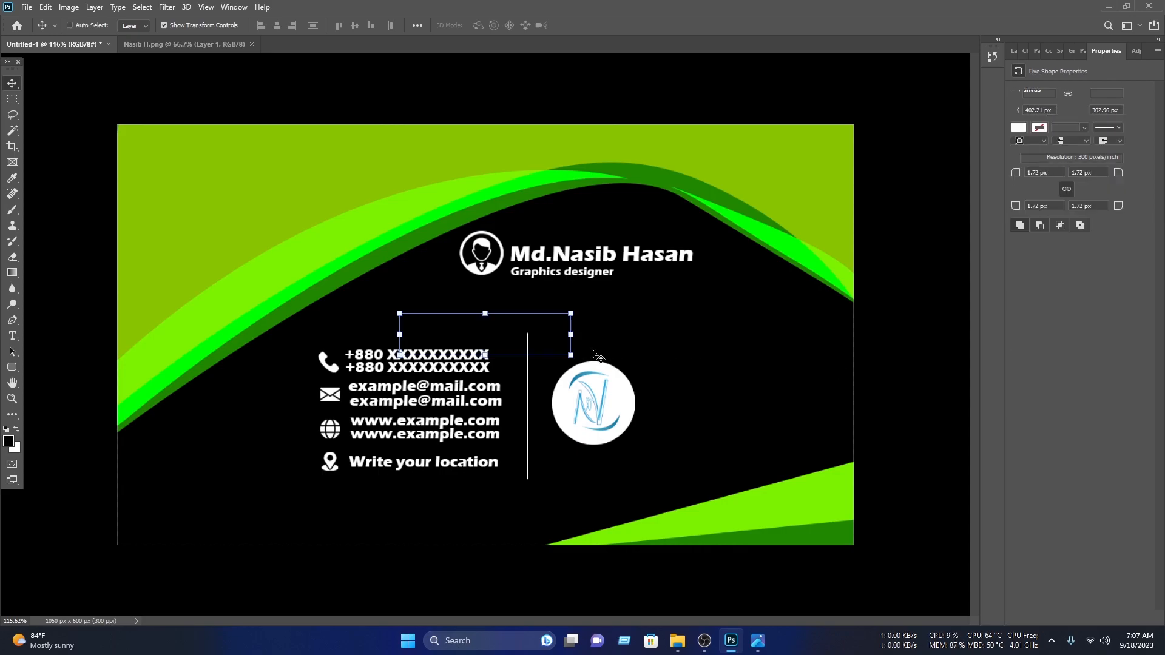
{"action": "left_click_drag", "start_coordinate": [499, 328], "coordinate": [769, 412]}
{"action": "left_click_drag", "start_coordinate": [842, 418], "coordinate": [674, 380]}
{"action": "key", "text": "Return"}
{"action": "left_click", "coordinate": [672, 89]}
Step: Open the front part smart object in Normal double mockup for business card.psd and delete its old design layers
{"action": "left_click", "coordinate": [716, 333]}
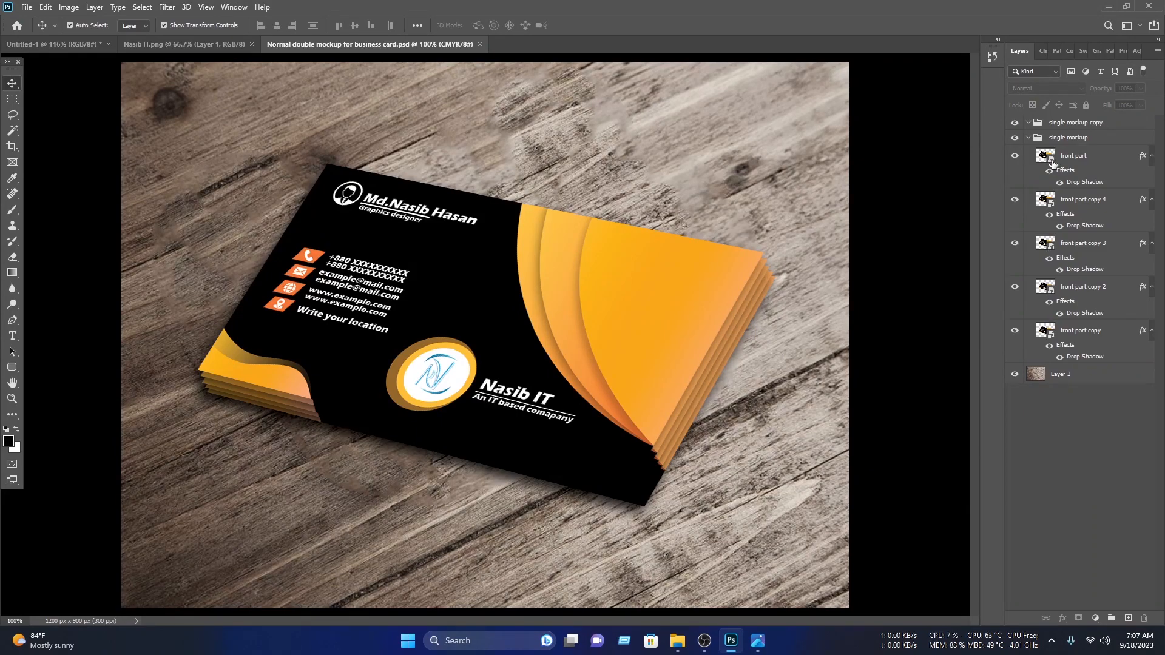
{"action": "double_click", "coordinate": [1053, 162]}
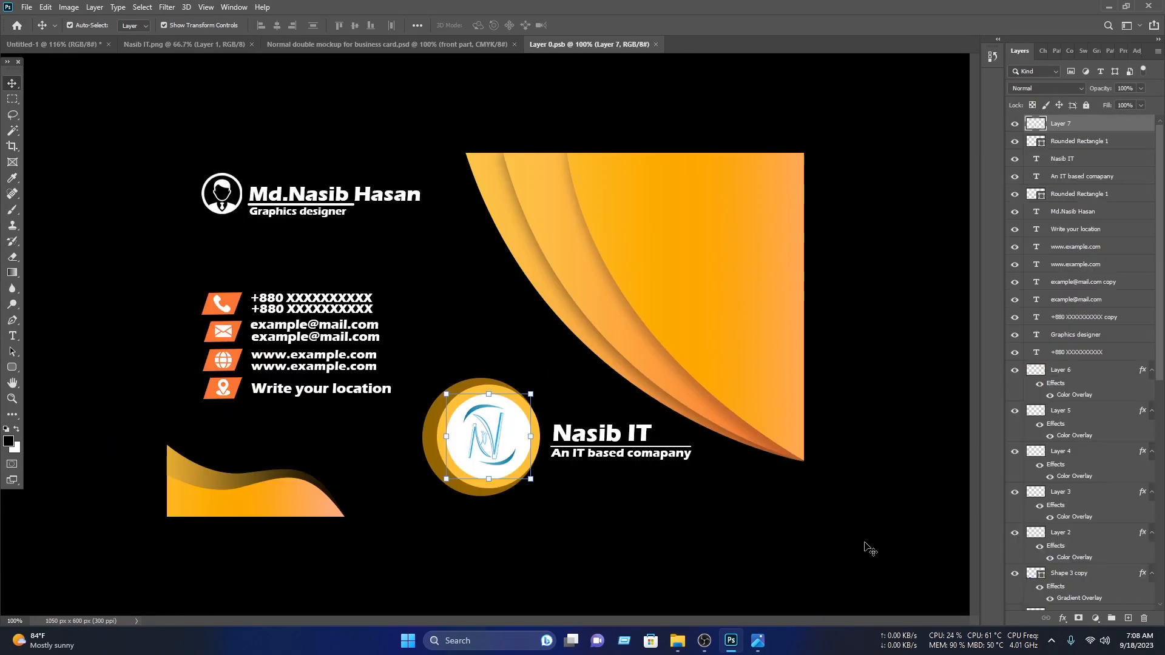
{"action": "left_click_drag", "start_coordinate": [864, 548], "coordinate": [7, 61]}
{"action": "key", "text": "Delete"}
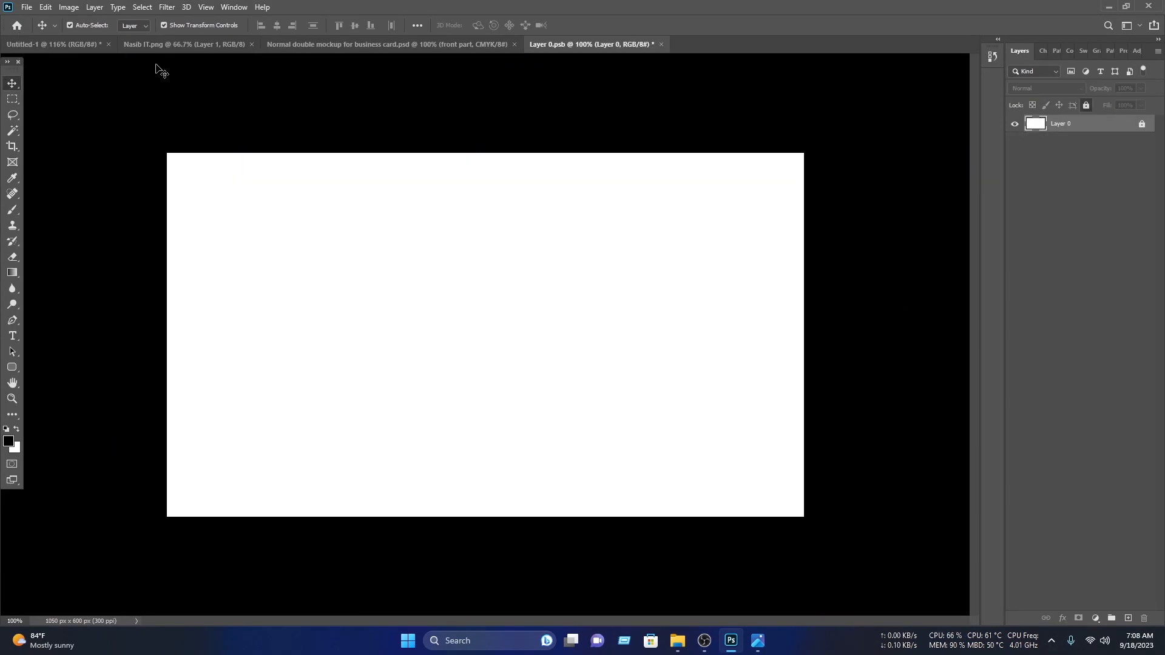
Step: Return to the Untitled-1 card design and unlock its locked shape and background layers
{"action": "left_click", "coordinate": [64, 47]}
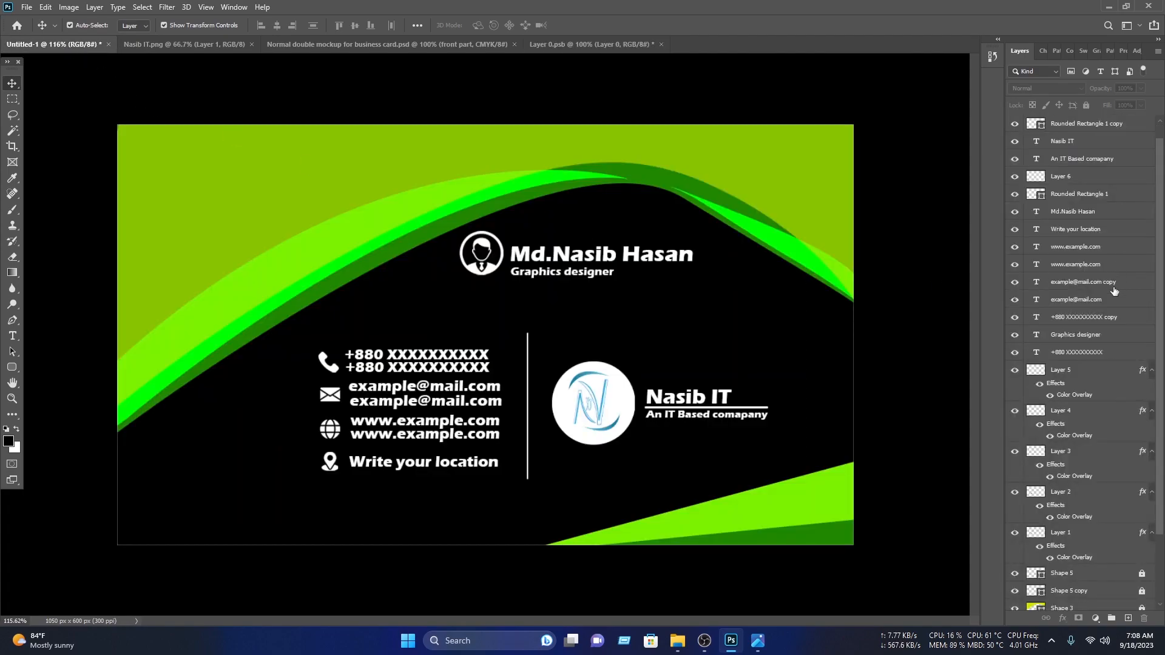
{"action": "scroll", "coordinate": [1114, 284], "scroll_direction": "down", "scroll_amount": 3}
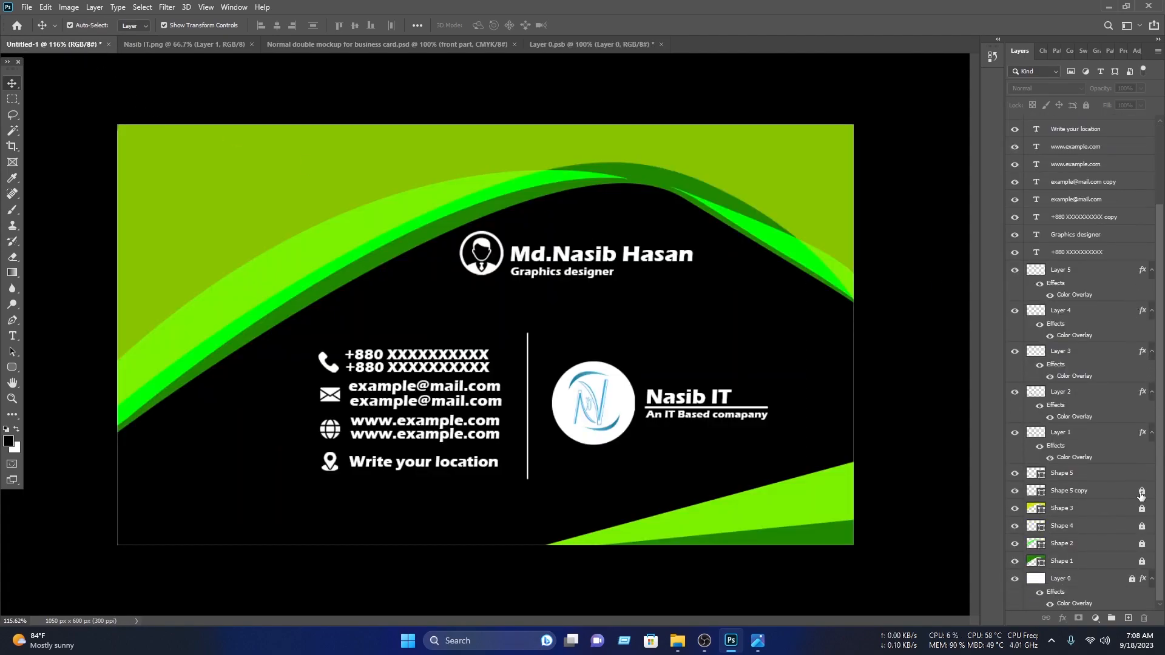
{"action": "left_click", "coordinate": [1142, 526]}
{"action": "left_click", "coordinate": [1142, 543]}
{"action": "scroll", "coordinate": [1062, 409], "scroll_direction": "up", "scroll_amount": 3}
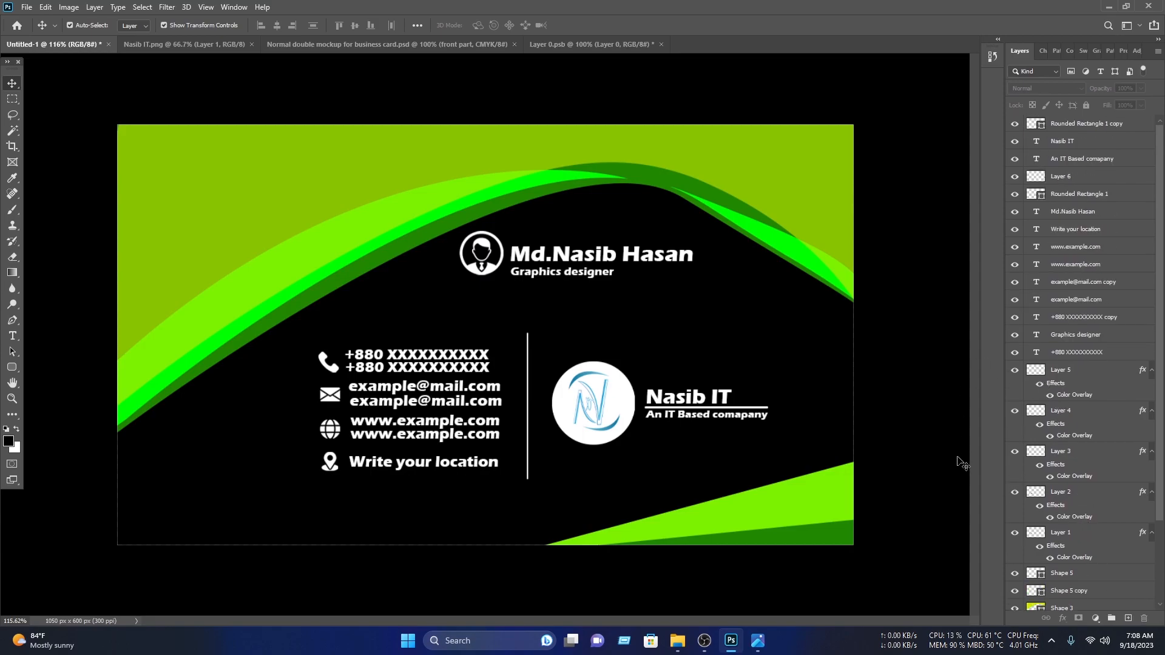
Step: Select every layer of the card design and copy the whole design into the mockup's Layer 0.psb
{"action": "left_click_drag", "start_coordinate": [923, 589], "coordinate": [75, 2]}
{"action": "left_click_drag", "start_coordinate": [223, 179], "coordinate": [577, 48]}
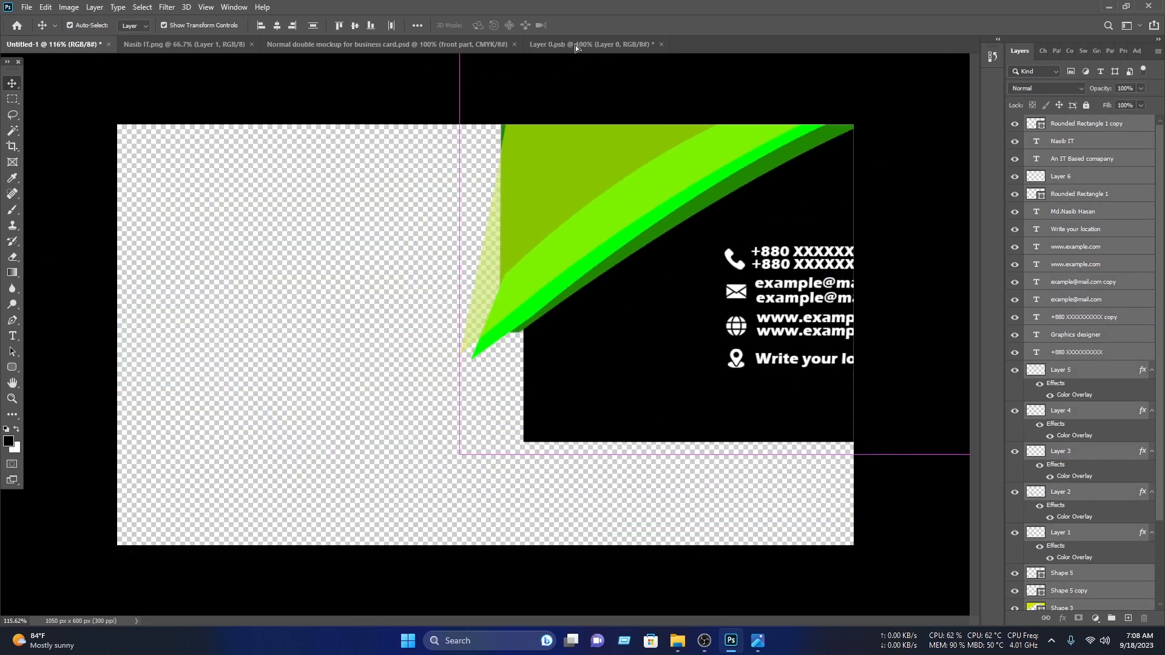
{"action": "left_click_drag", "start_coordinate": [468, 253], "coordinate": [407, 301]}
{"action": "left_click_drag", "start_coordinate": [598, 253], "coordinate": [669, 220]}
Step: Nudge the copied design down and right until it lines up with the Layer 0.psb canvas
{"action": "key", "text": "shift+Down"}
{"action": "key", "text": "shift+Down"}
{"action": "key", "text": "Down"}
{"action": "key", "text": "Down"}
{"action": "key", "text": "Down"}
{"action": "key", "text": "Down"}
{"action": "key", "text": "Down"}
{"action": "key", "text": "Down"}
{"action": "key", "text": "Right"}
{"action": "key", "text": "Right"}
{"action": "key", "text": "Right"}
{"action": "key", "text": "Right"}
{"action": "key", "text": "Right"}
Step: Deselect the design, then save and close the Layer 0.psb smart object
{"action": "left_click", "coordinate": [450, 539]}
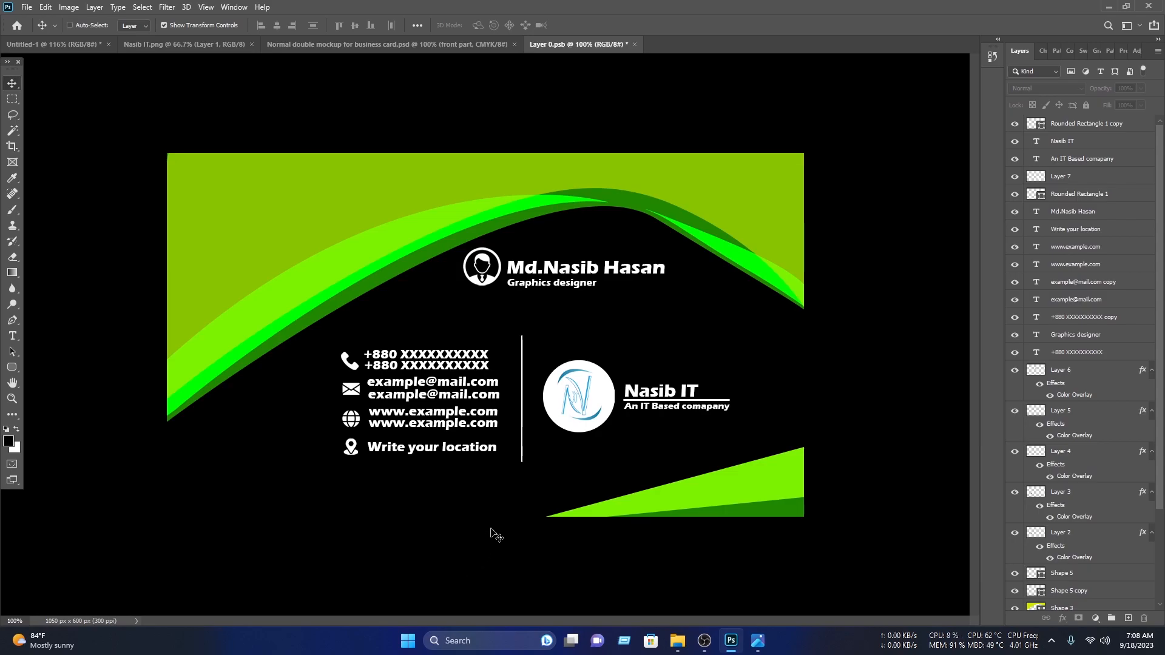
{"action": "key", "text": "ctrl+s"}
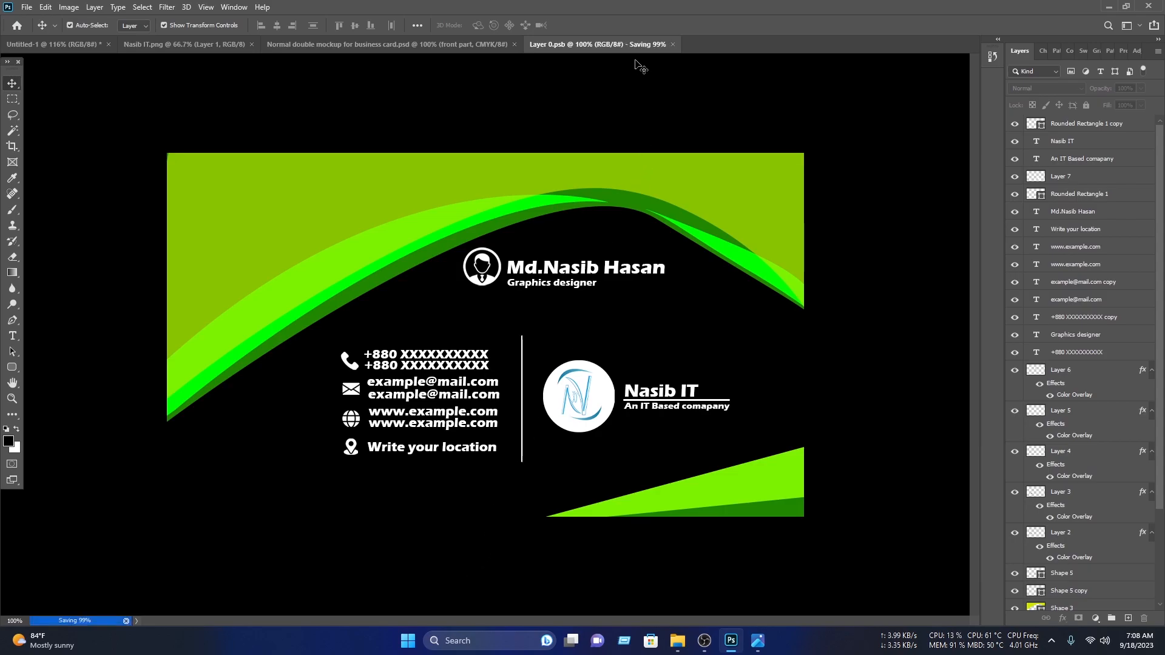
{"action": "left_click", "coordinate": [635, 44]}
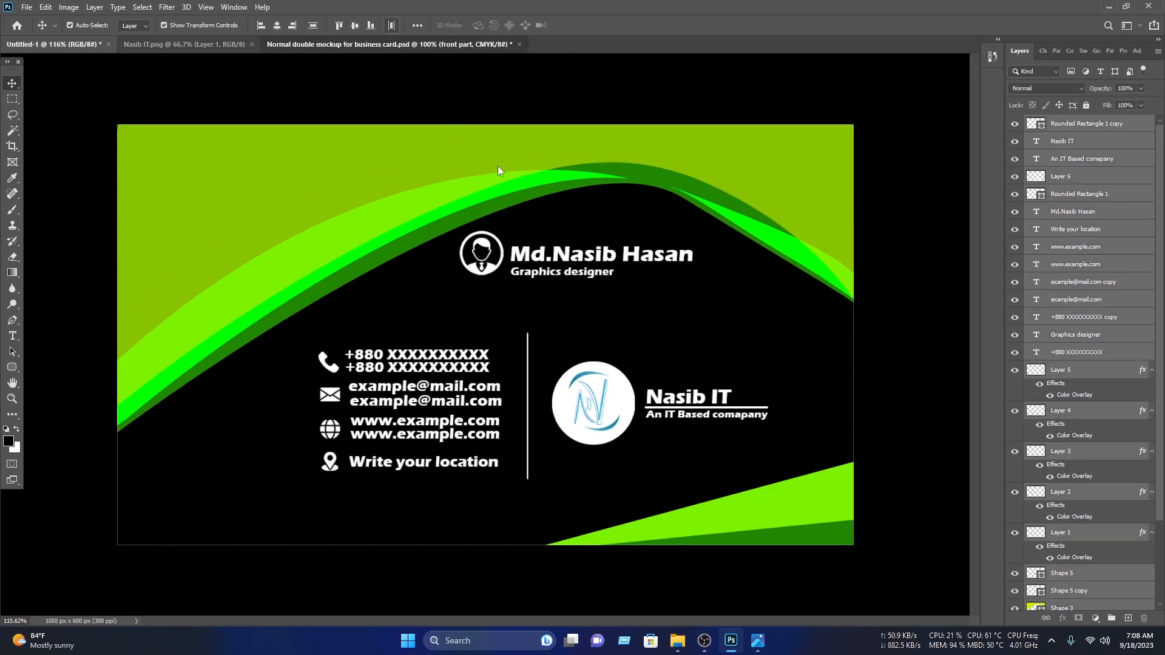